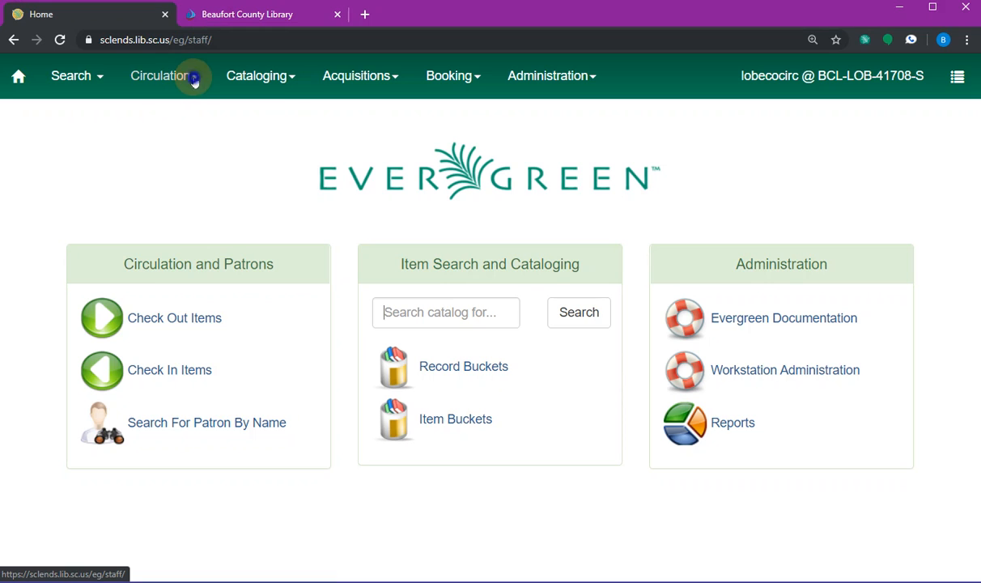
- Open Register Patron from the Circulation menu
click(193, 79)
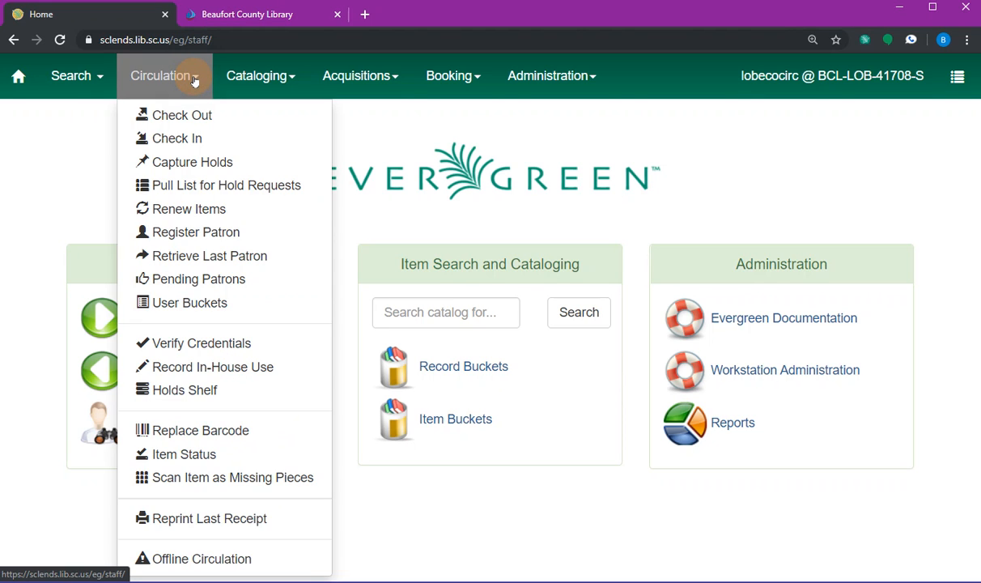
click(187, 234)
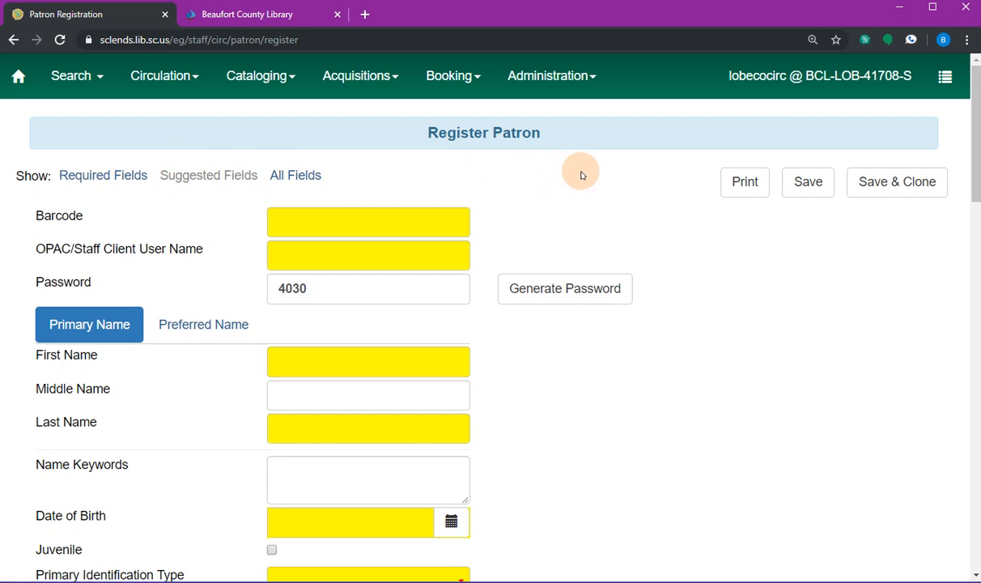
- Reveal all fields on the Register Patron form, including Prefix/Title and Suffix, and look them over
click(306, 176)
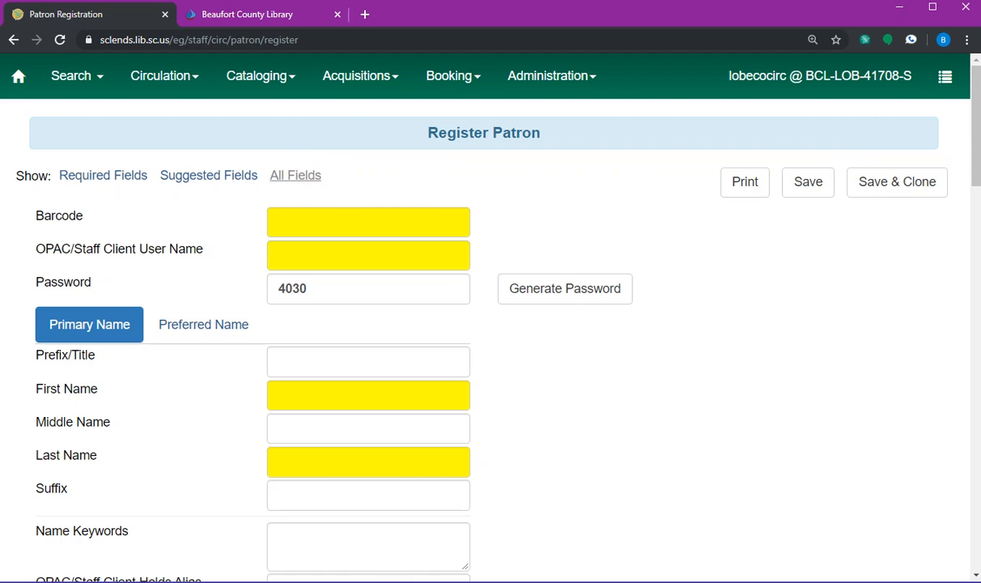
drag(976, 162, 976, 229)
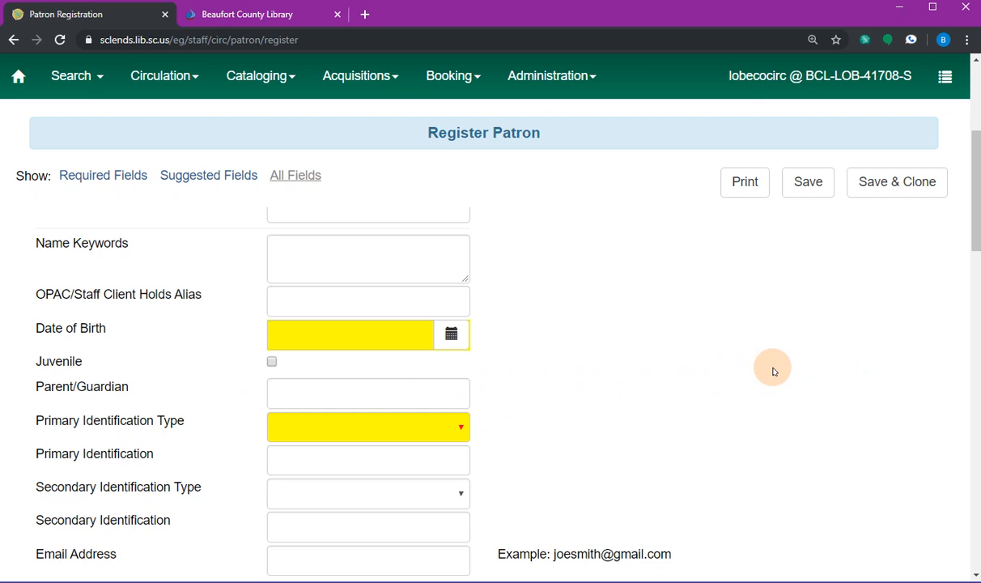
click(306, 392)
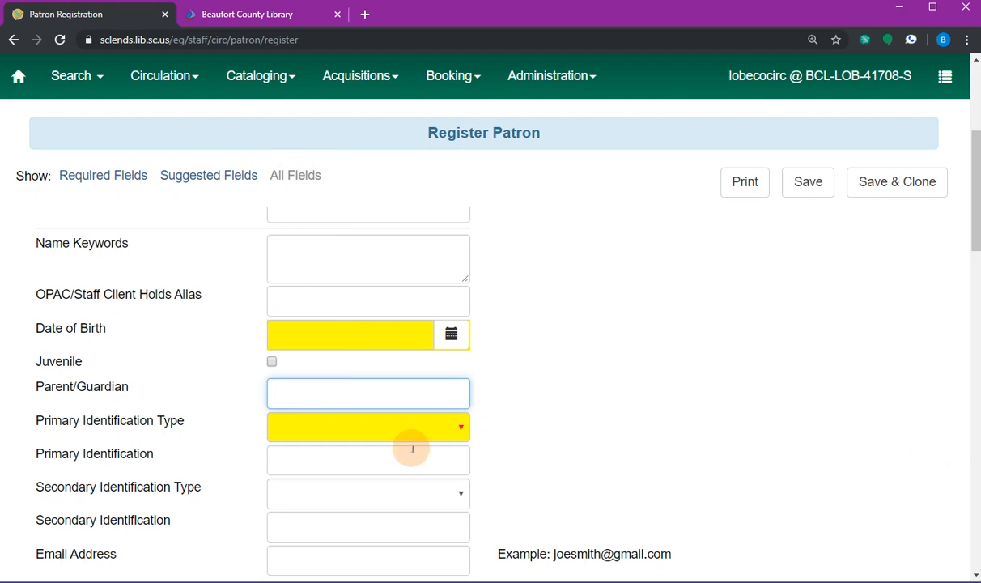
drag(975, 231, 971, 145)
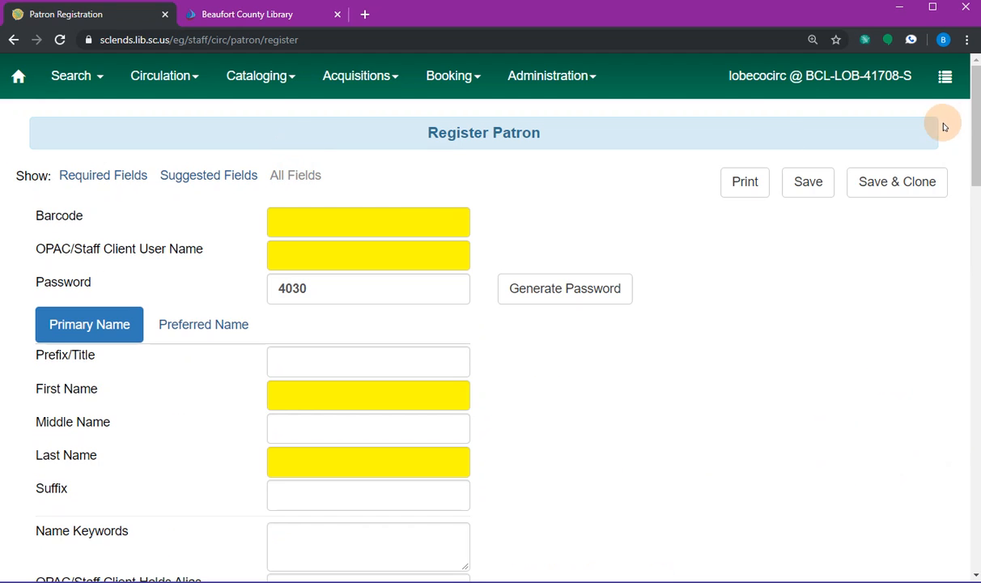
- Enter the new patron's library card barcode, then switch to the Beaufort County Library website
click(339, 223)
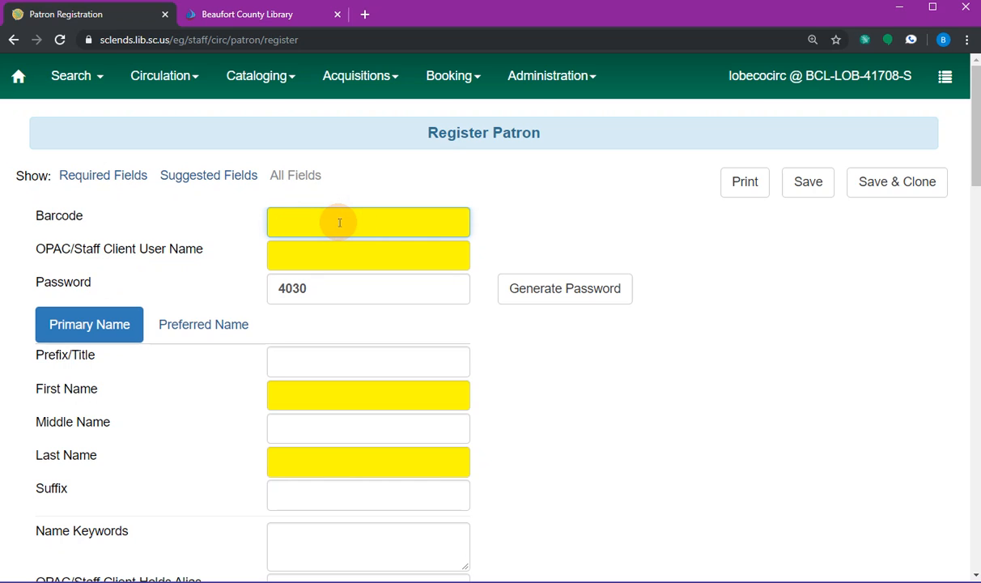
text(1530102907842)
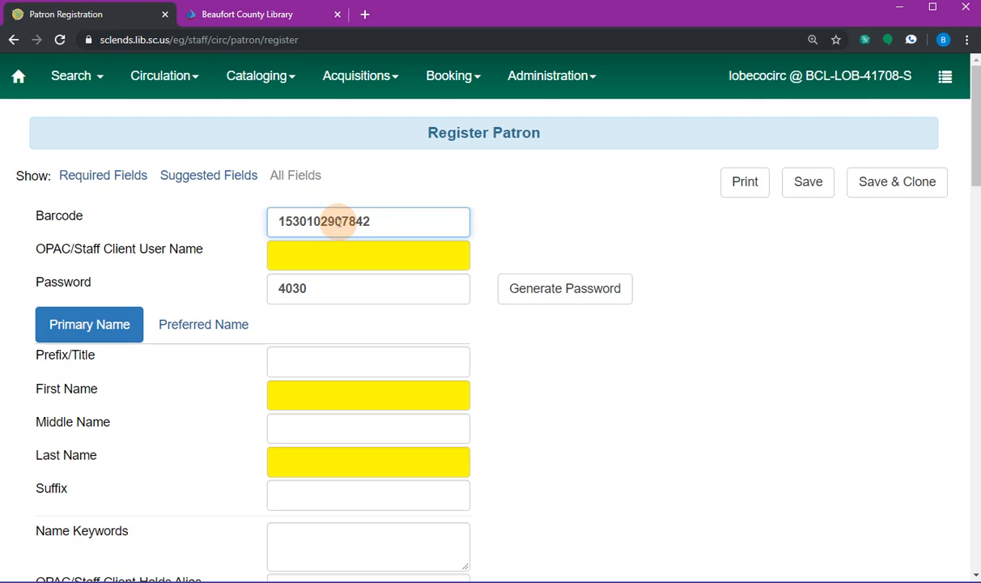
key(Tab)
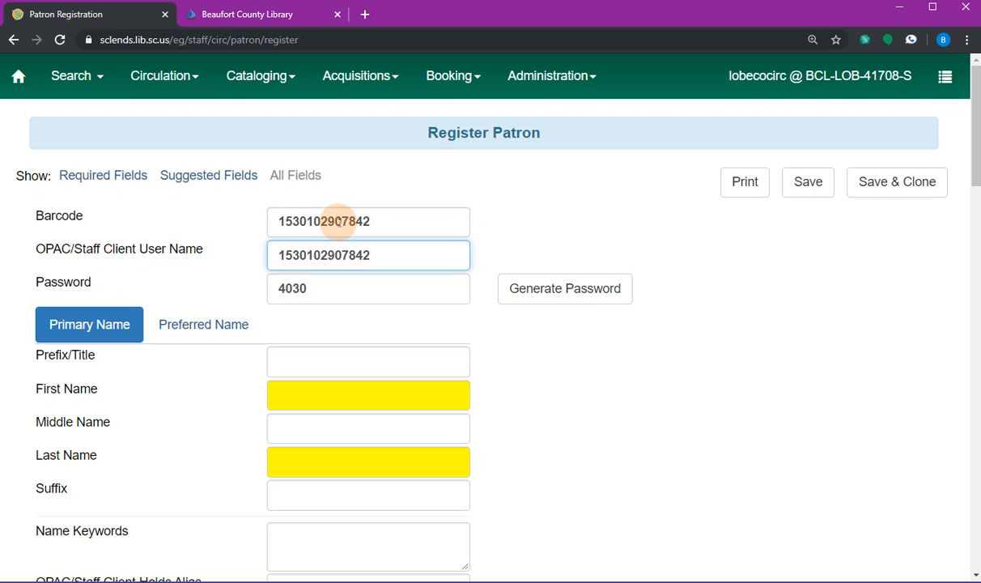
key(Tab)
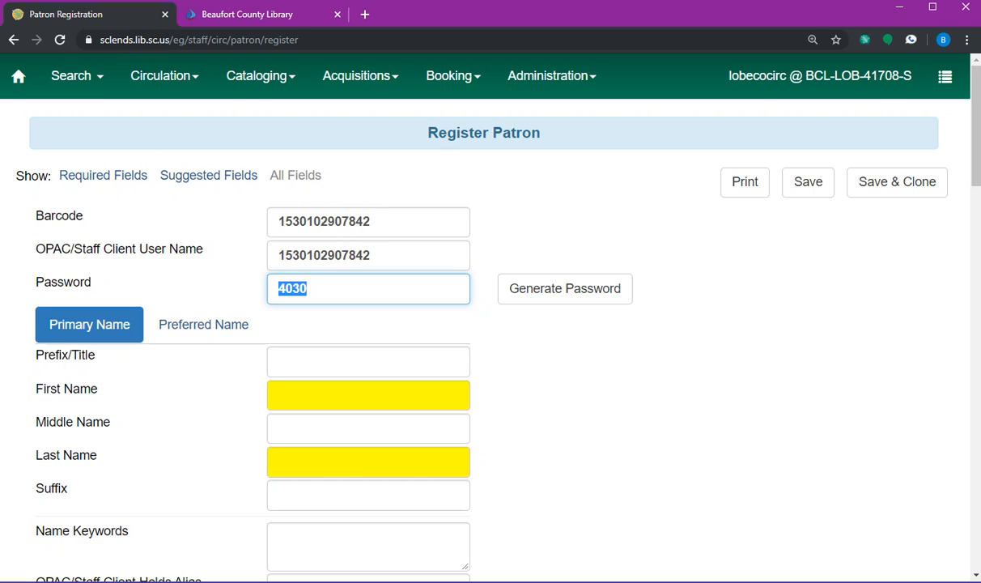
click(268, 14)
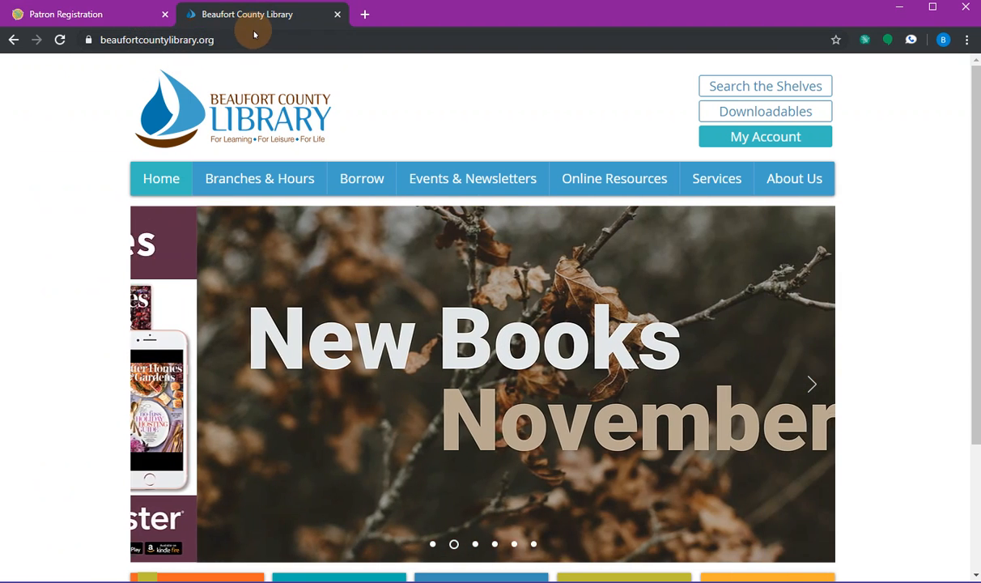
- Open the Circulation Policy from Policies & Forms, review the CIR-1 Library Cards section, then close it
mouse_move(816, 180)
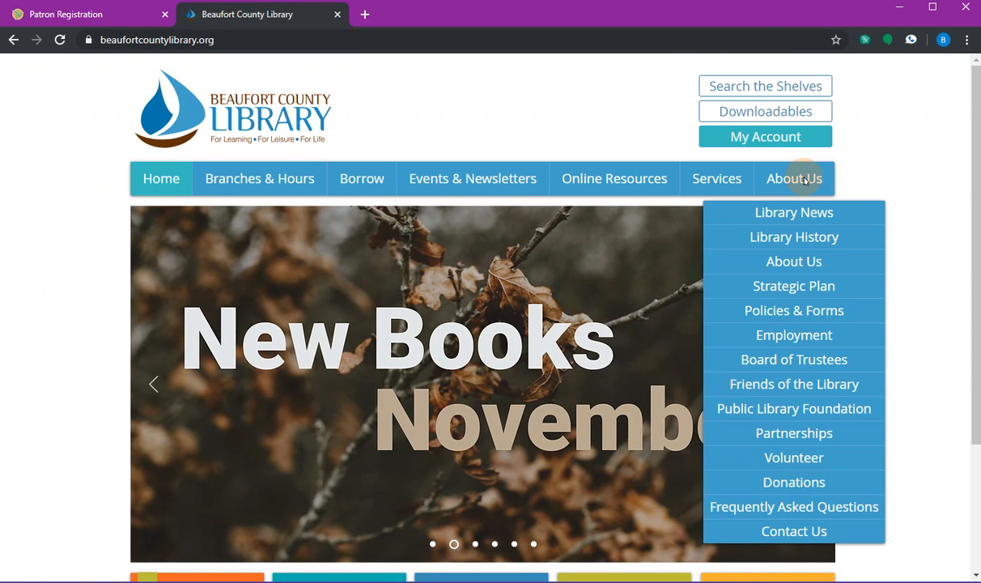
click(789, 312)
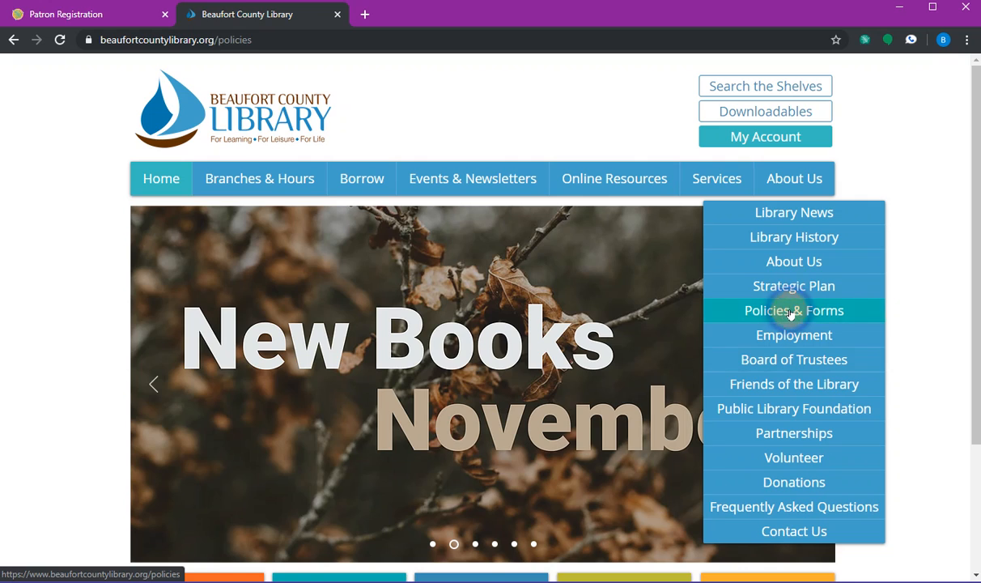
click(934, 265)
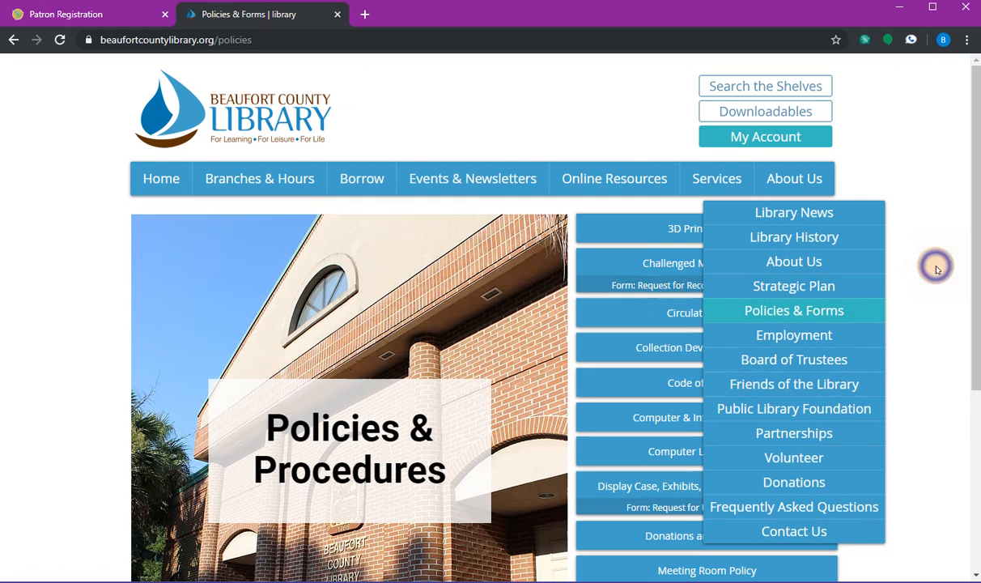
click(638, 317)
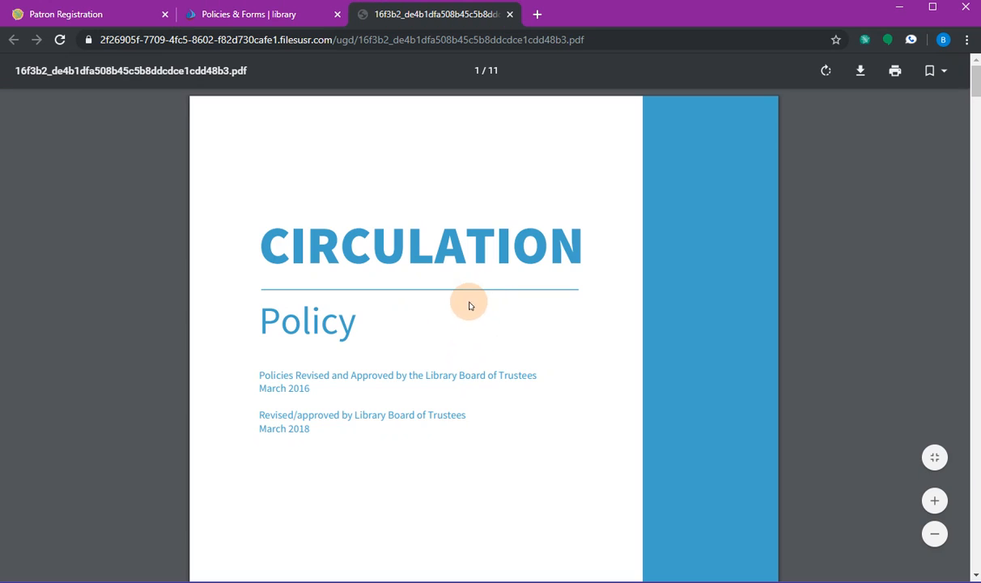
scroll(639, 393, down, 4)
scroll(669, 393, down, 3)
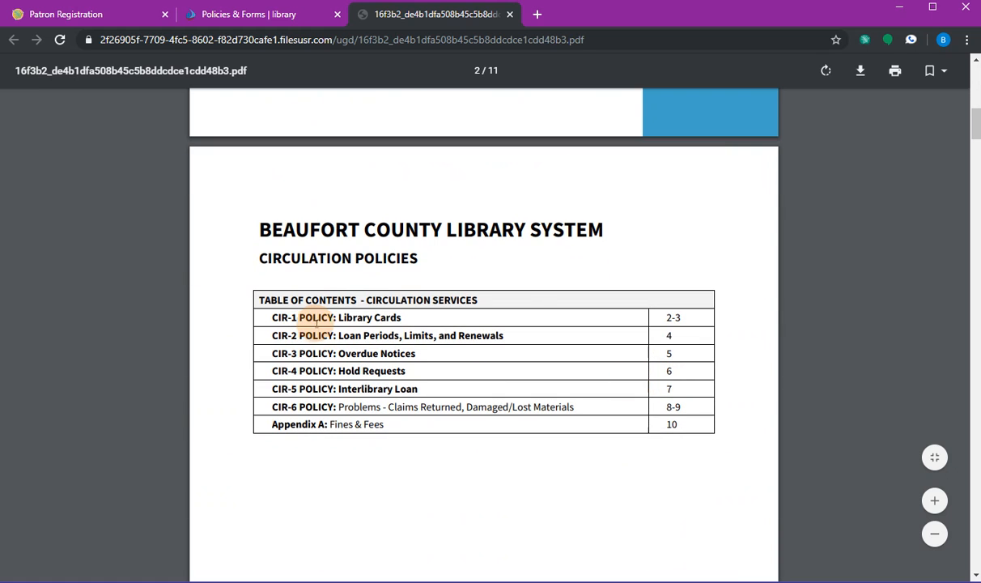
scroll(609, 363, down, 3)
scroll(615, 372, down, 5)
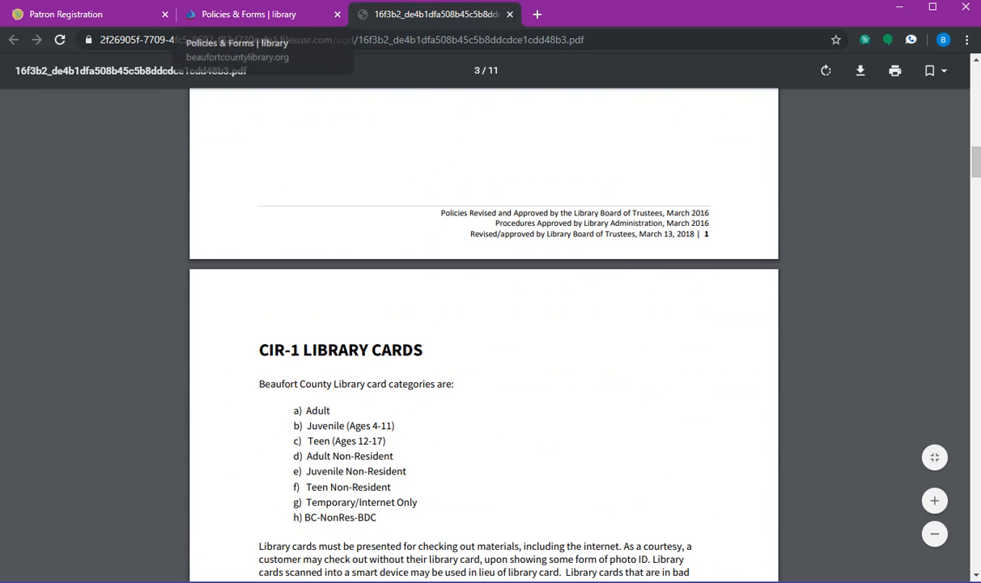
click(509, 15)
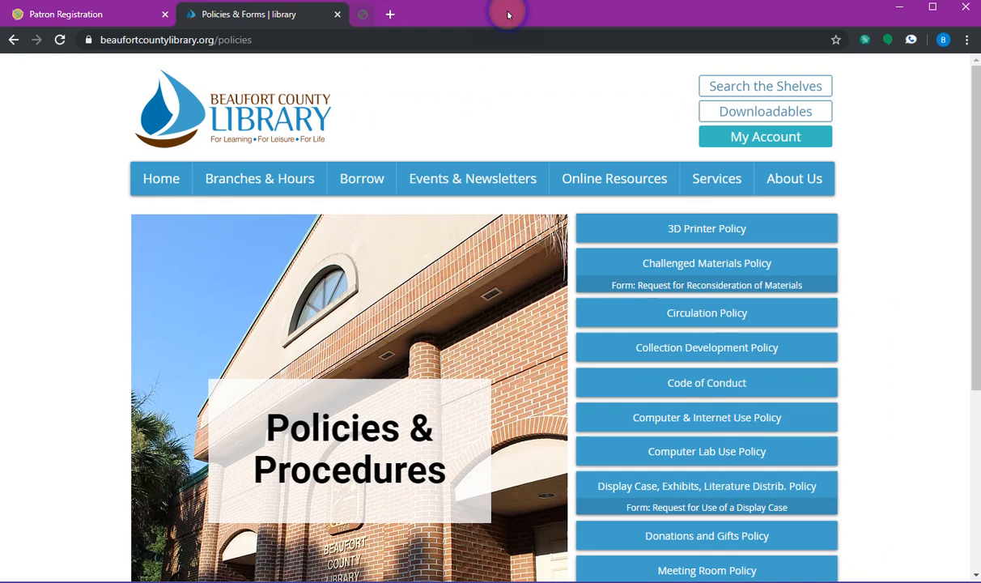
- Return to the Patron Registration form, glance at Preferred Name, then show the Primary Name fields again
click(36, 15)
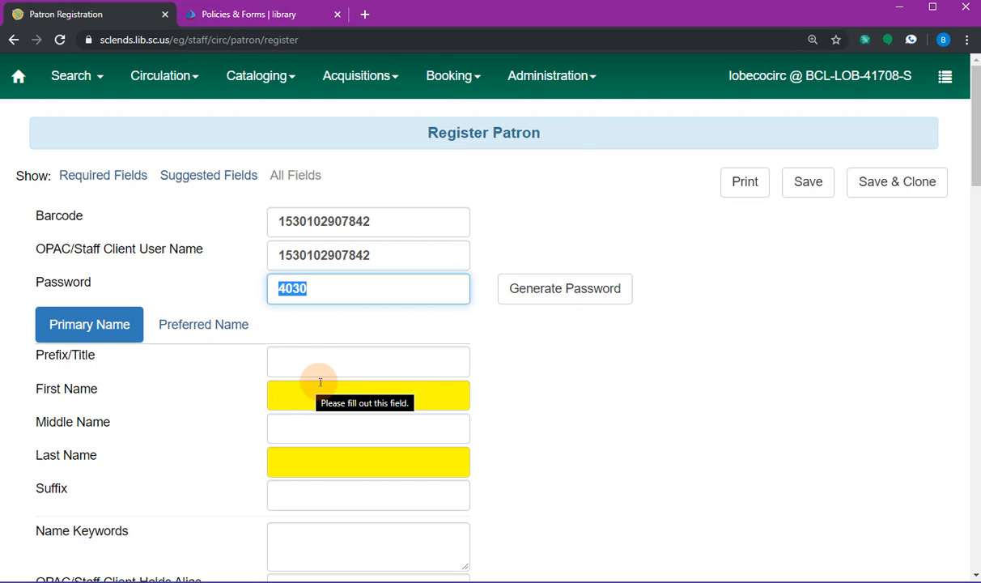
scroll(602, 319, down, 2)
scroll(235, 296, up, 1)
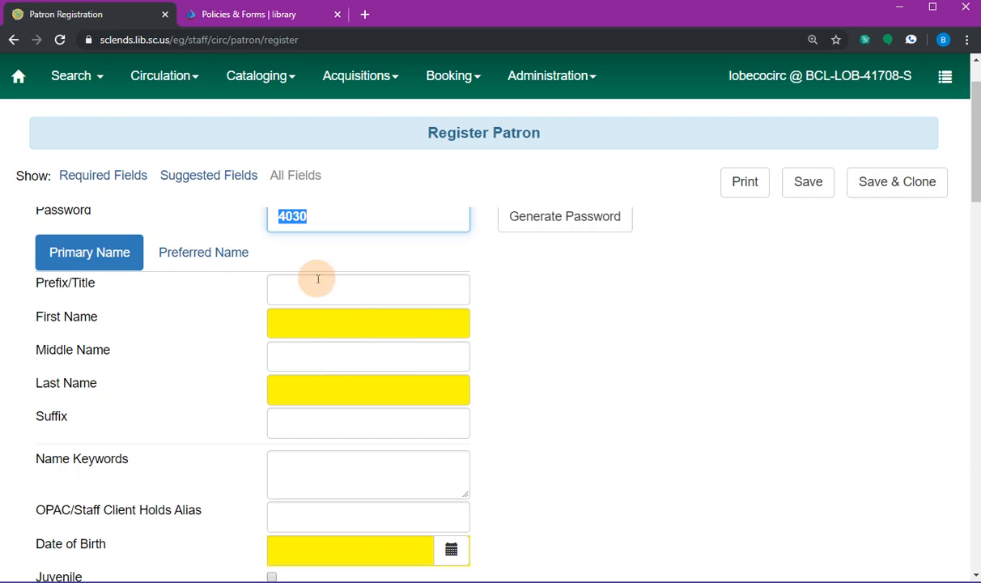
click(178, 251)
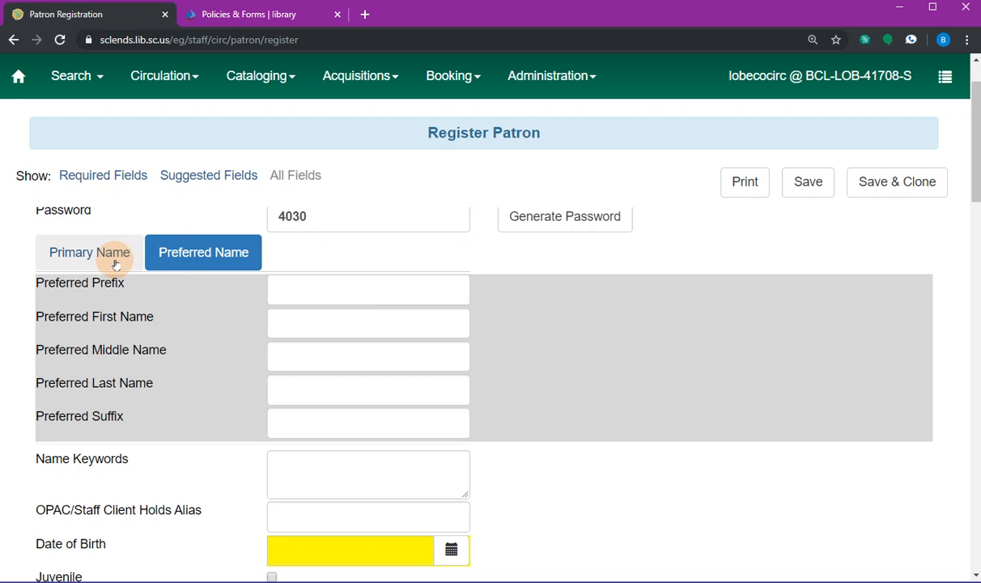
click(72, 255)
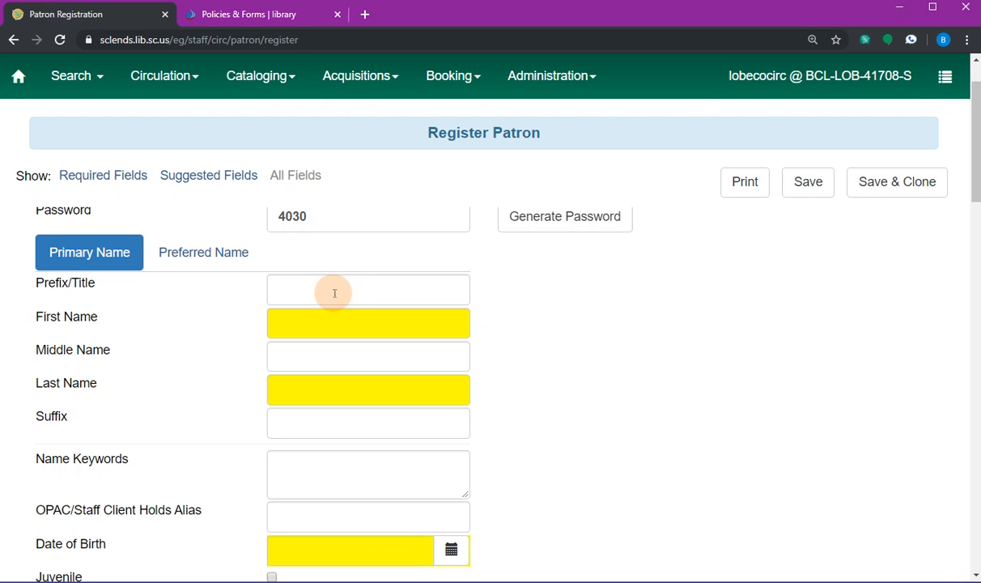
- Type the patron's first name into the First Name field
click(332, 319)
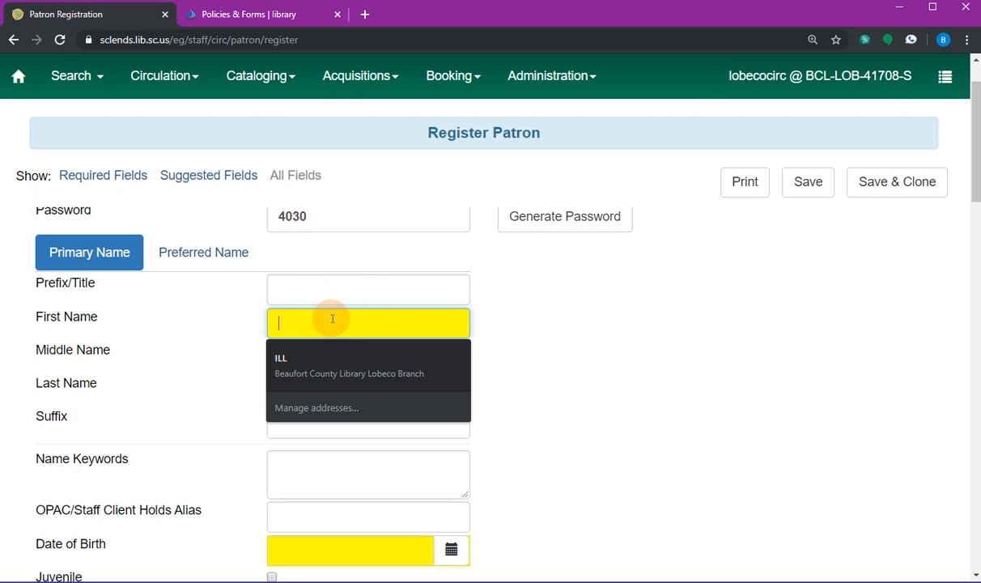
text(James)
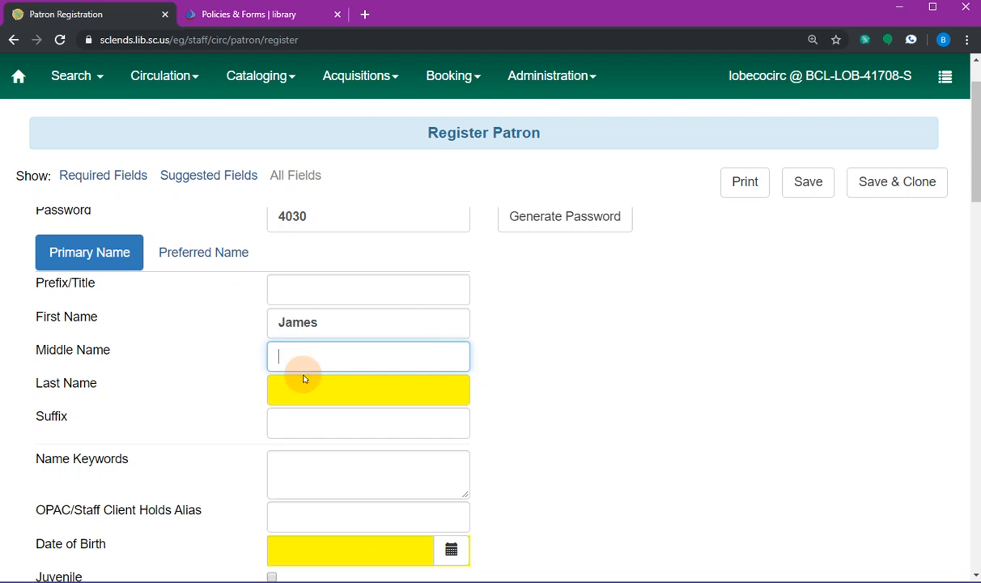
scroll(368, 427, down, 1)
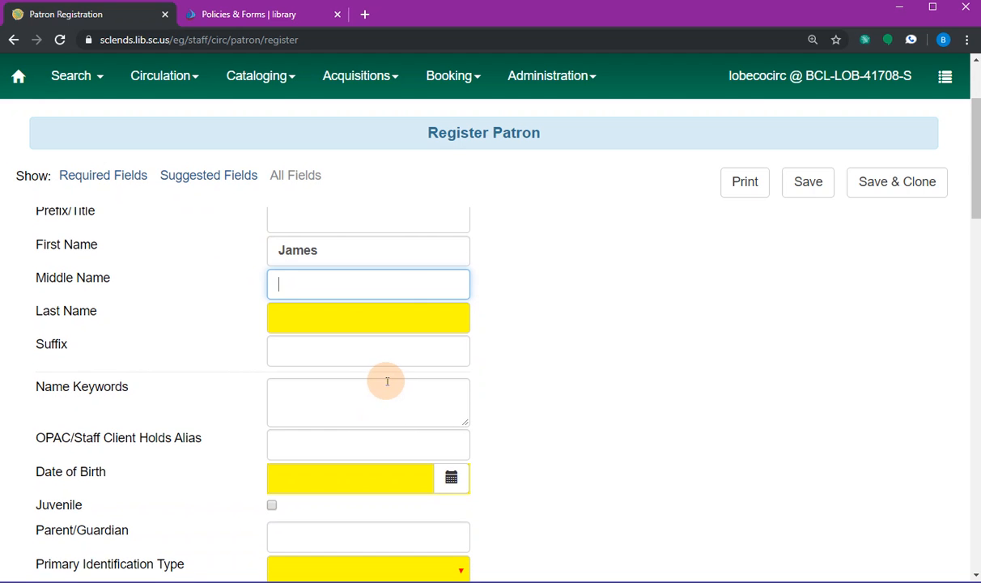
scroll(395, 382, up, 1)
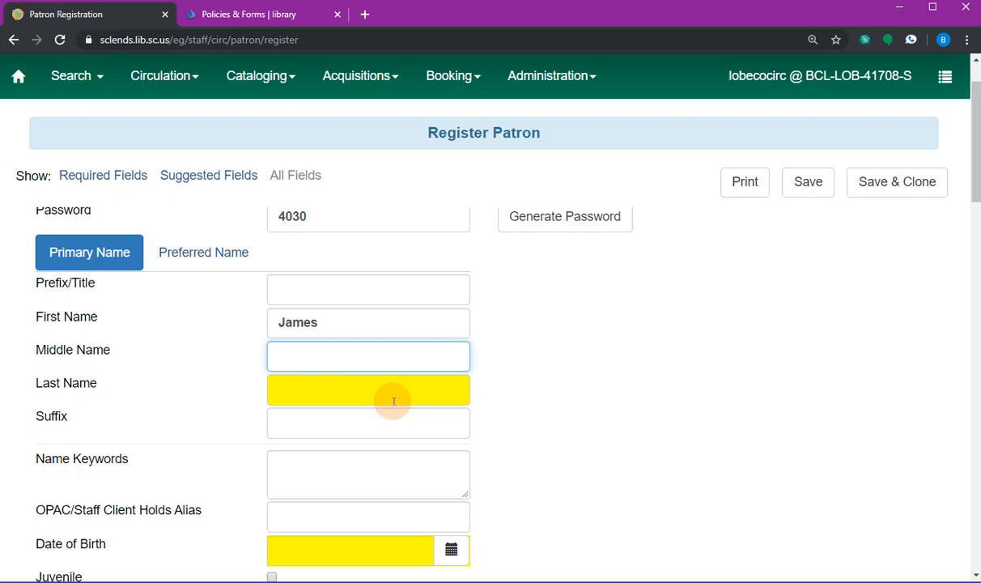
- Type the patron's last name, then bring up the Date of Birth calendar
click(315, 386)
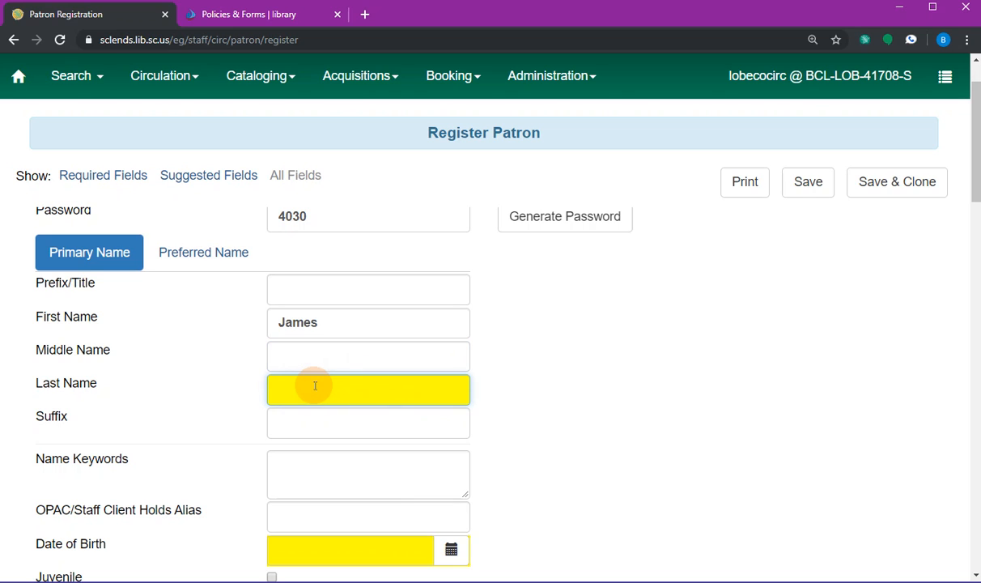
text(Doe)
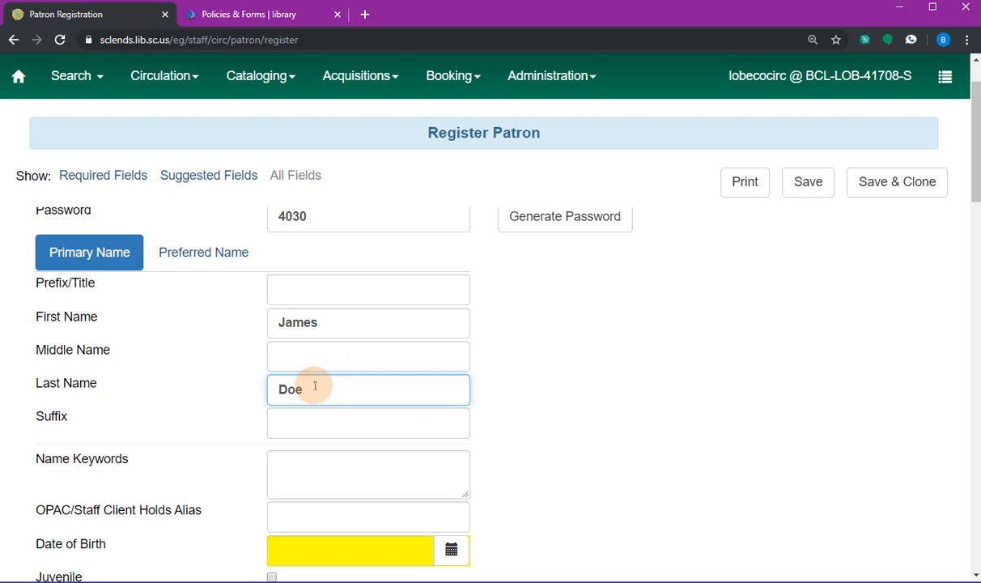
scroll(647, 414, down, 2)
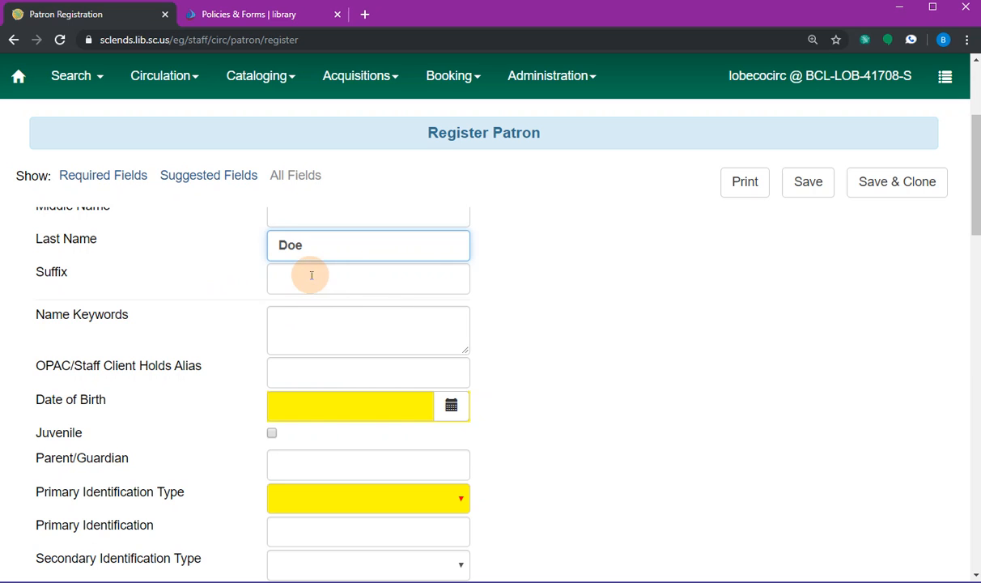
click(312, 323)
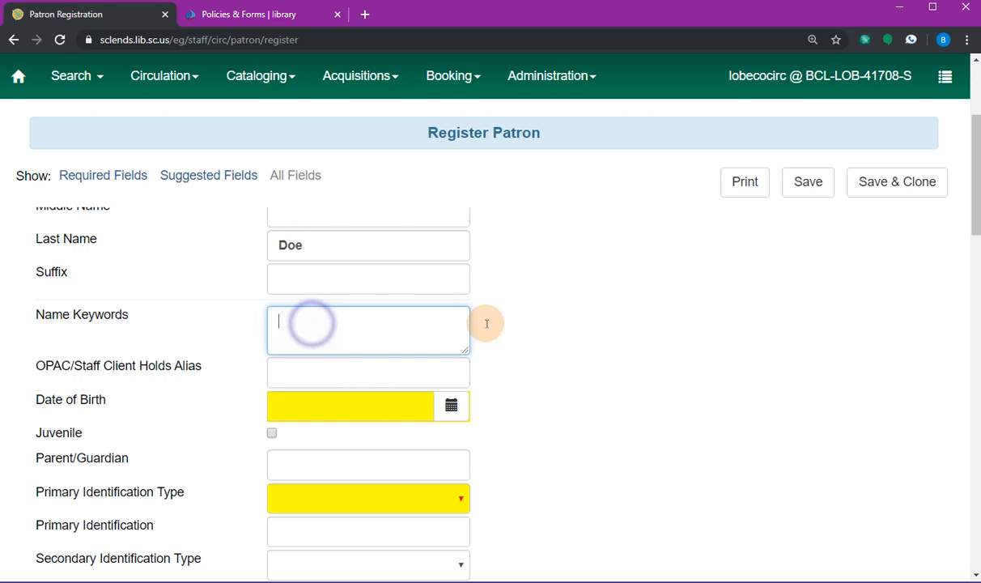
click(602, 304)
scroll(683, 296, down, 1)
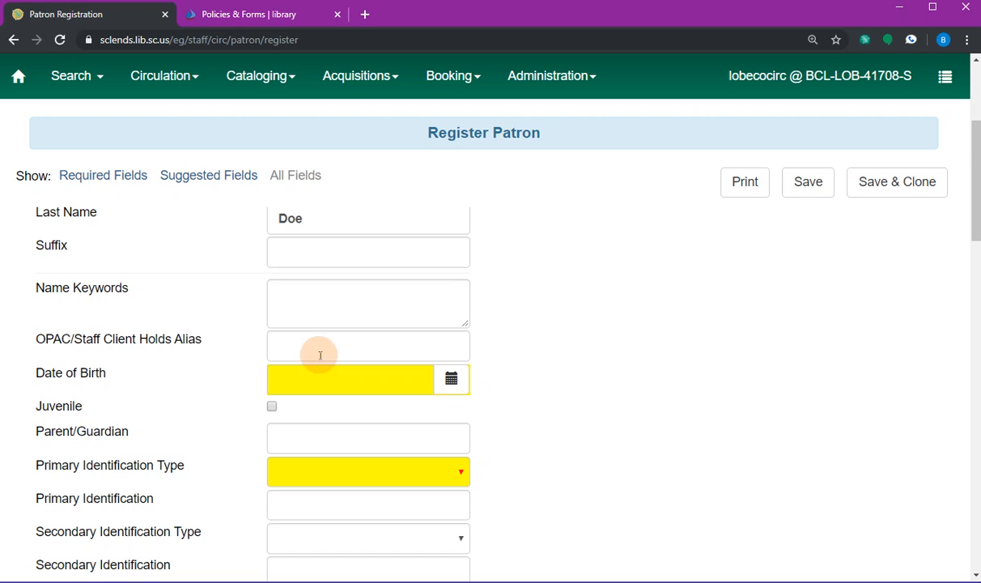
click(287, 375)
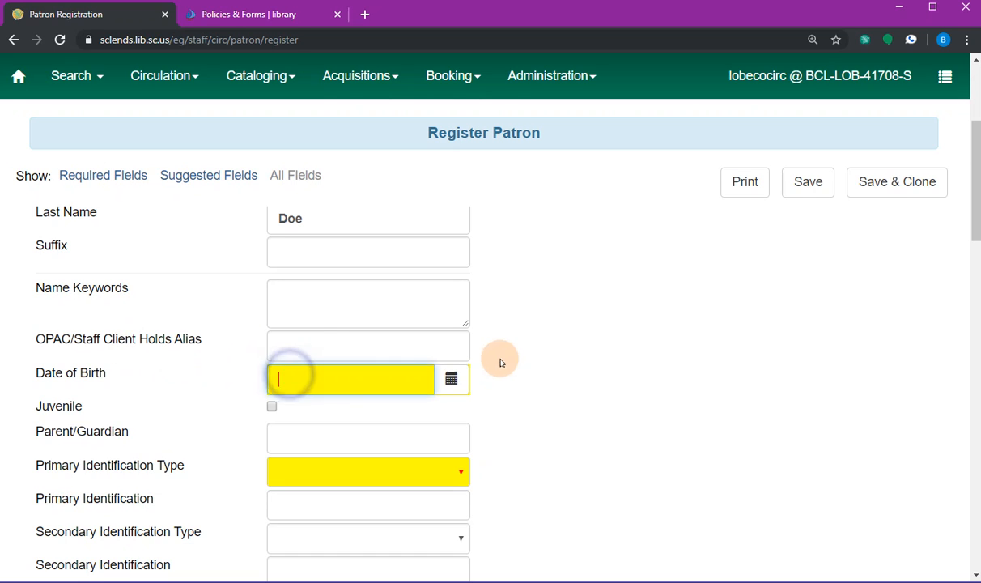
click(450, 379)
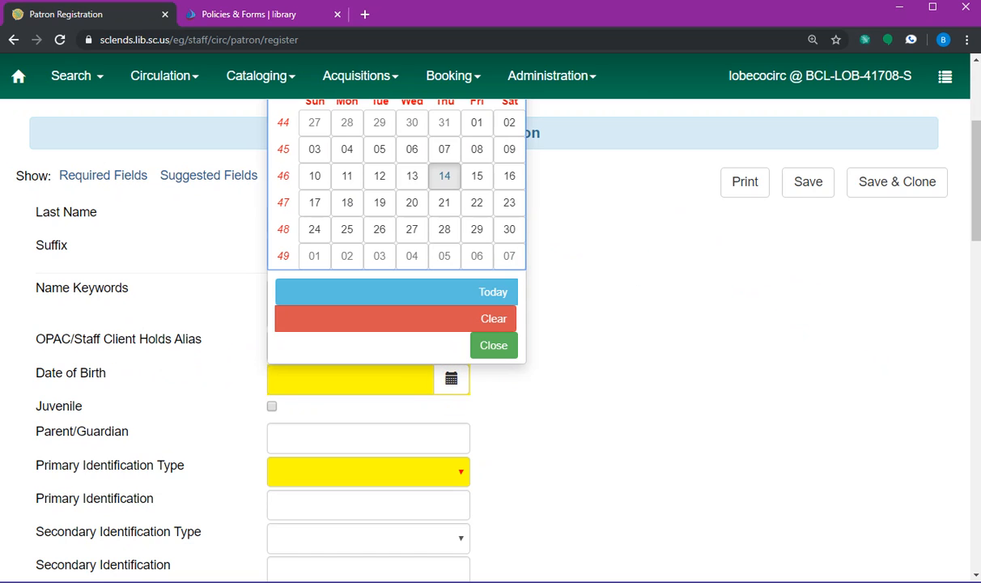
drag(974, 218, 974, 202)
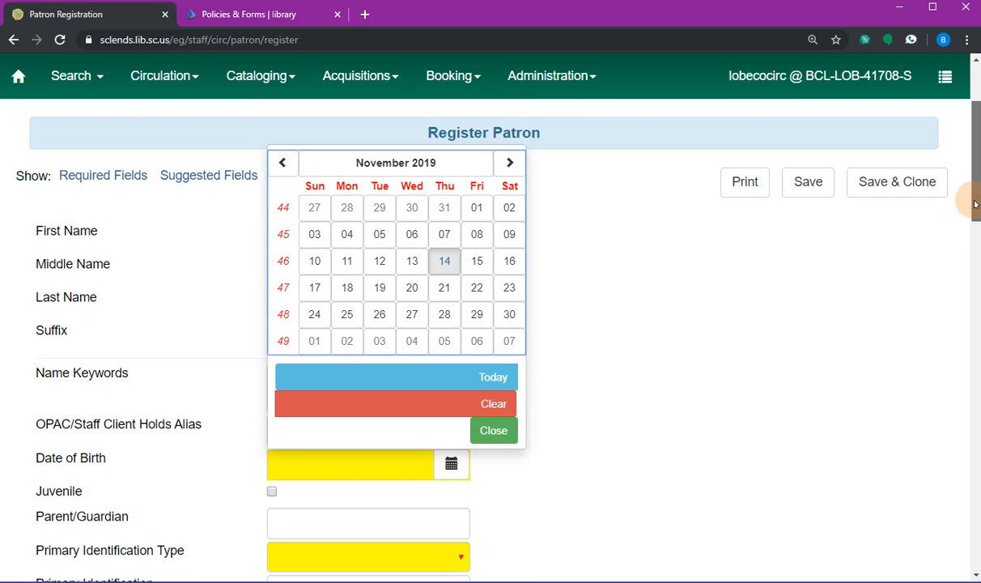
click(373, 161)
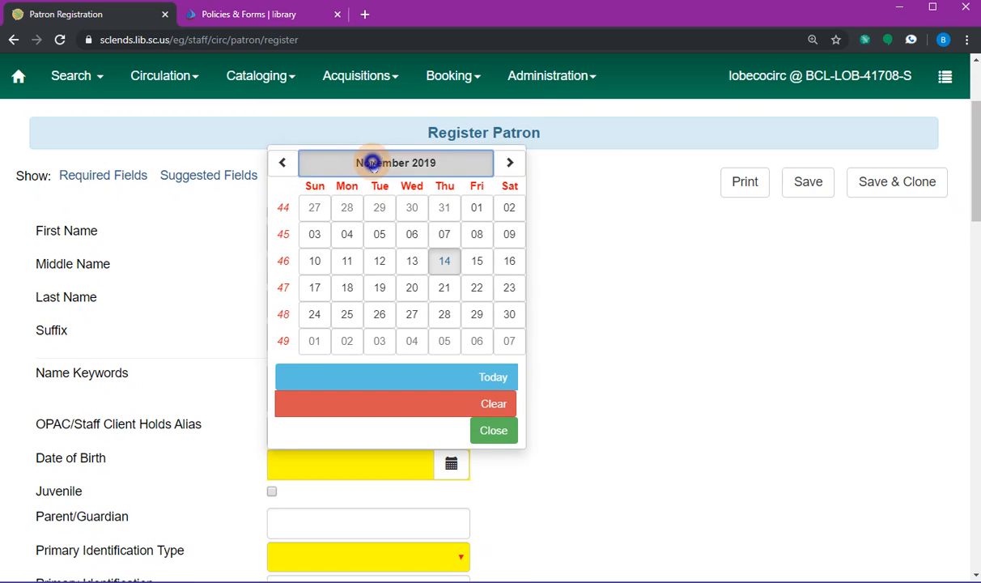
click(371, 216)
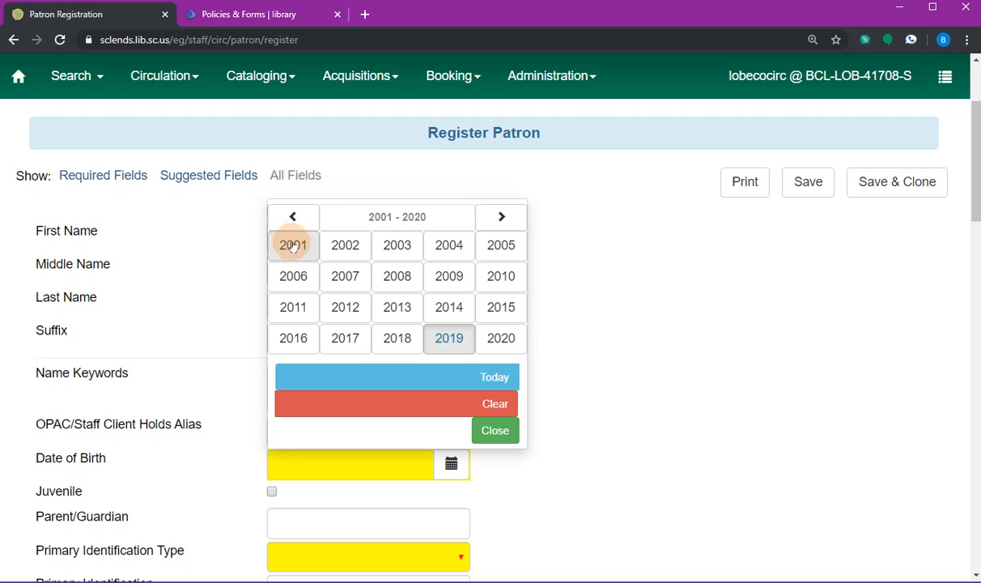
click(292, 216)
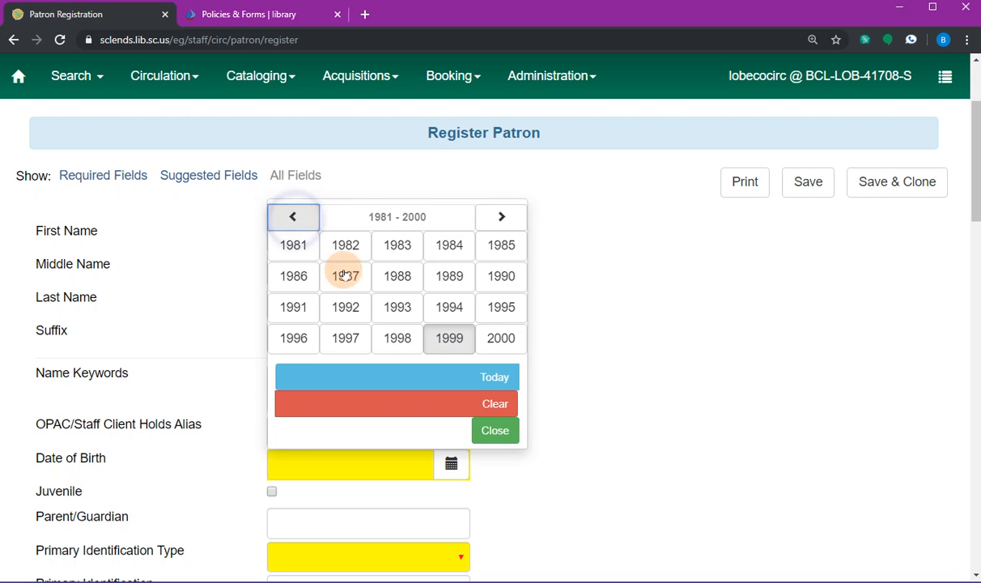
click(501, 217)
click(345, 276)
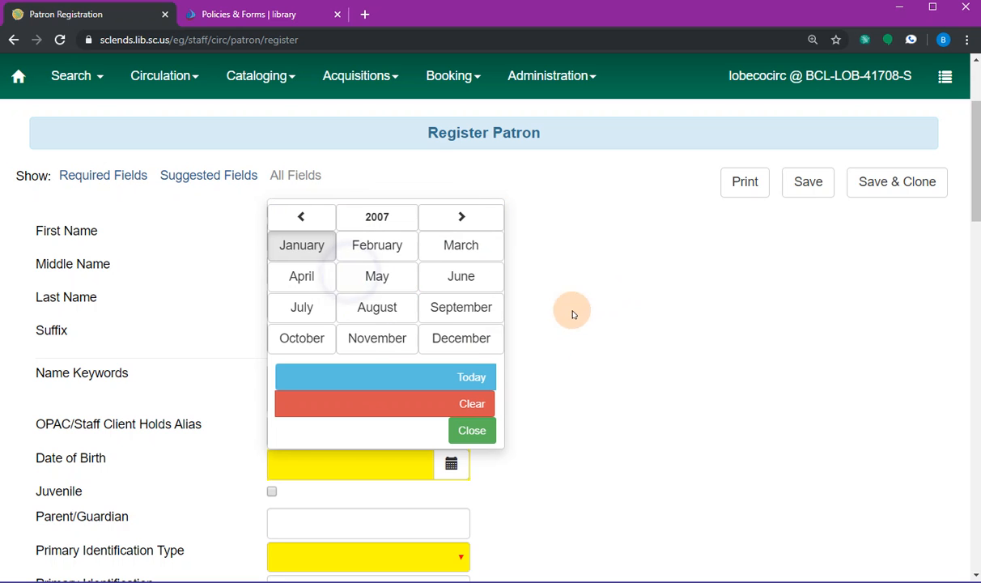
click(373, 276)
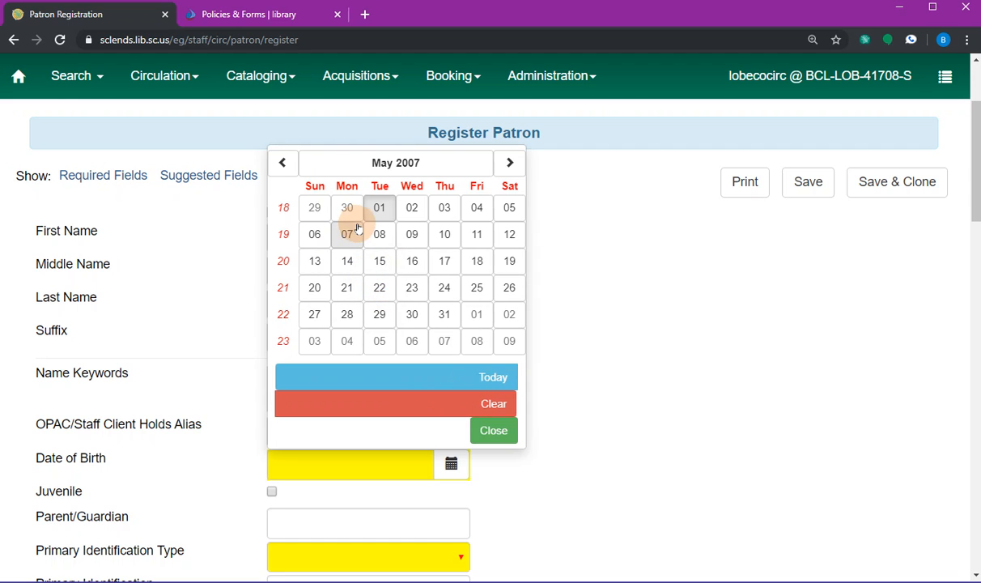
click(378, 208)
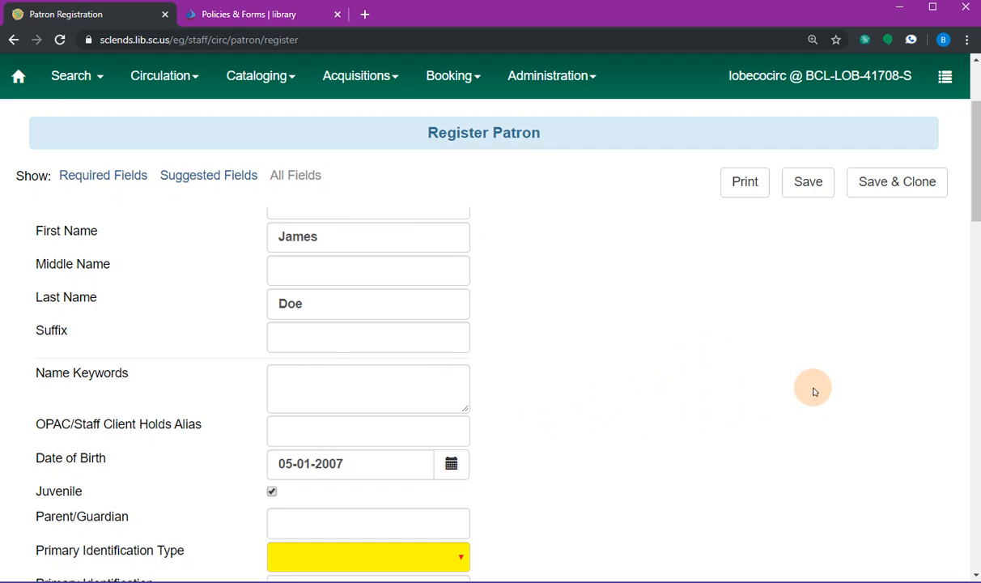
- Enter the parent/guardian's name in the Parent/Guardian field
click(976, 203)
drag(975, 202, 969, 241)
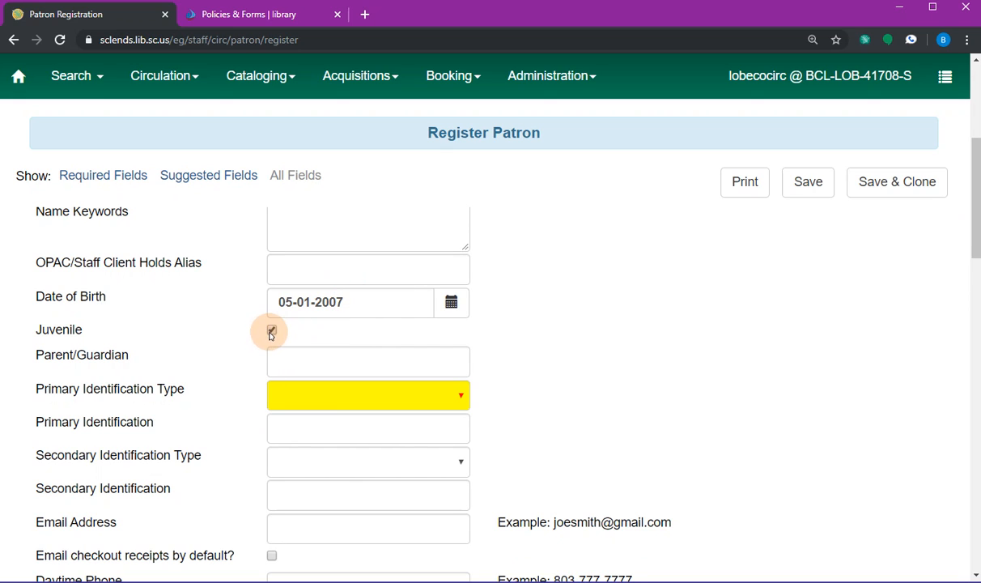
click(308, 361)
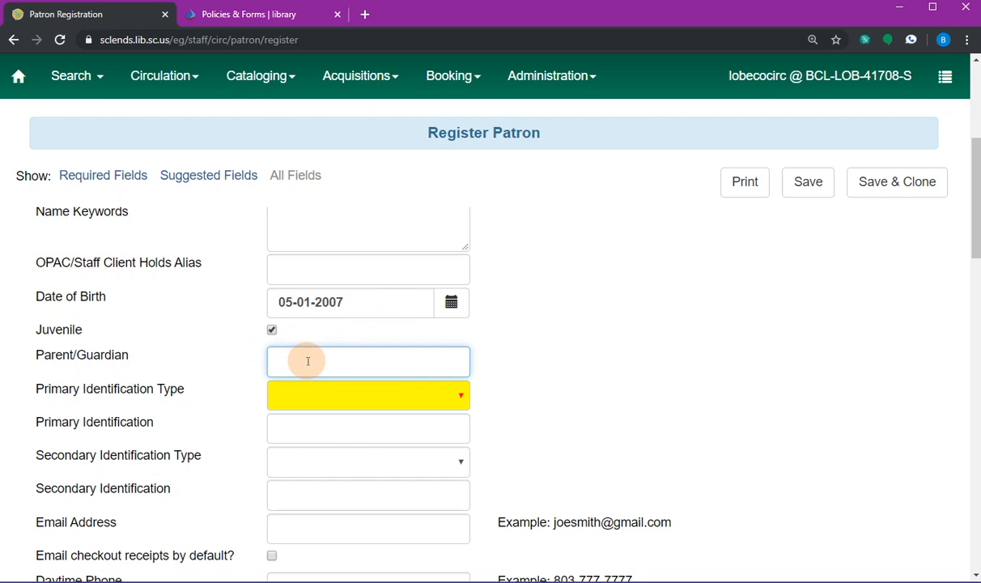
text(Jane Doe)
- Set Primary Identification Type to 'Patron verified by Drivers License #'
click(433, 393)
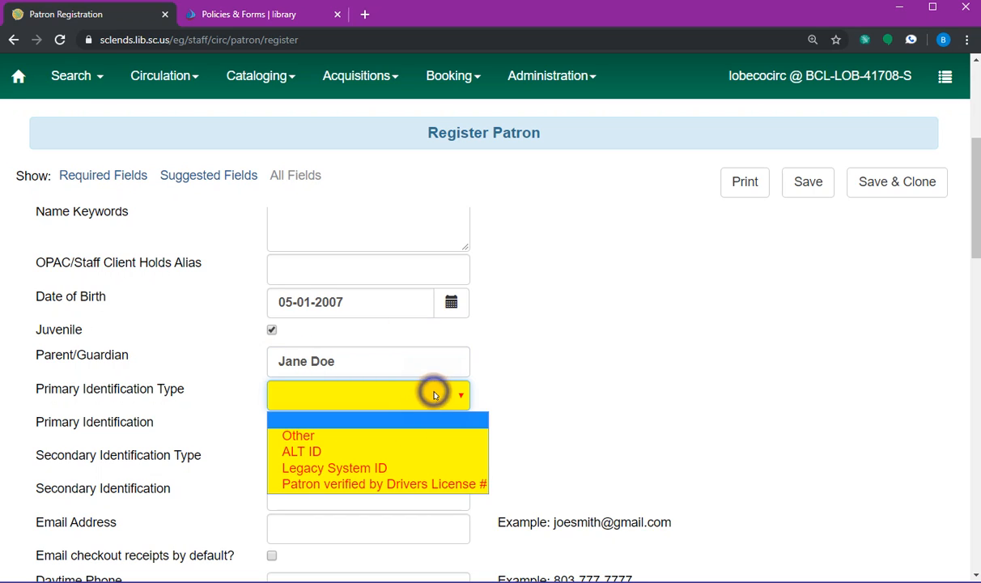
click(401, 483)
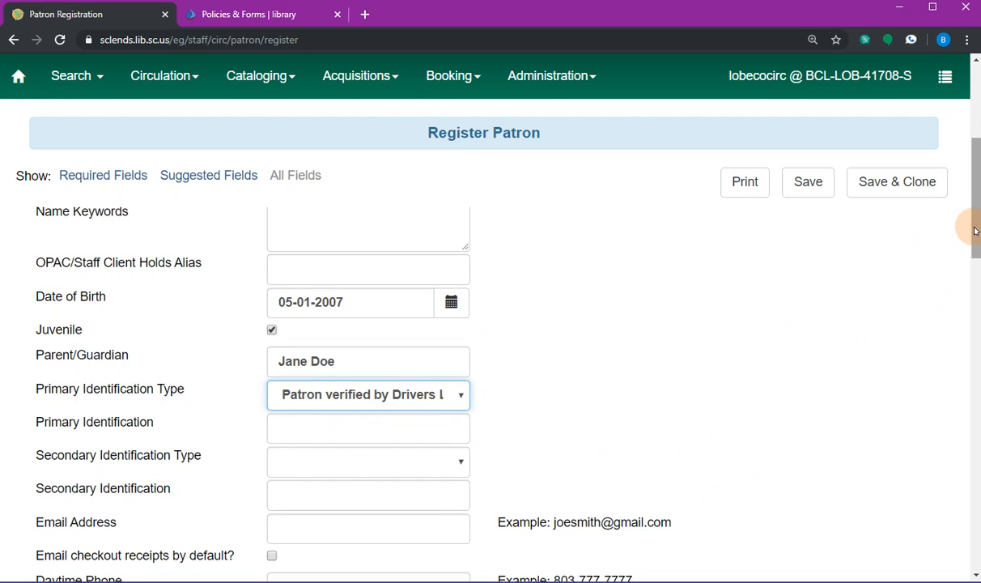
drag(975, 227, 975, 235)
scroll(349, 264, down, 2)
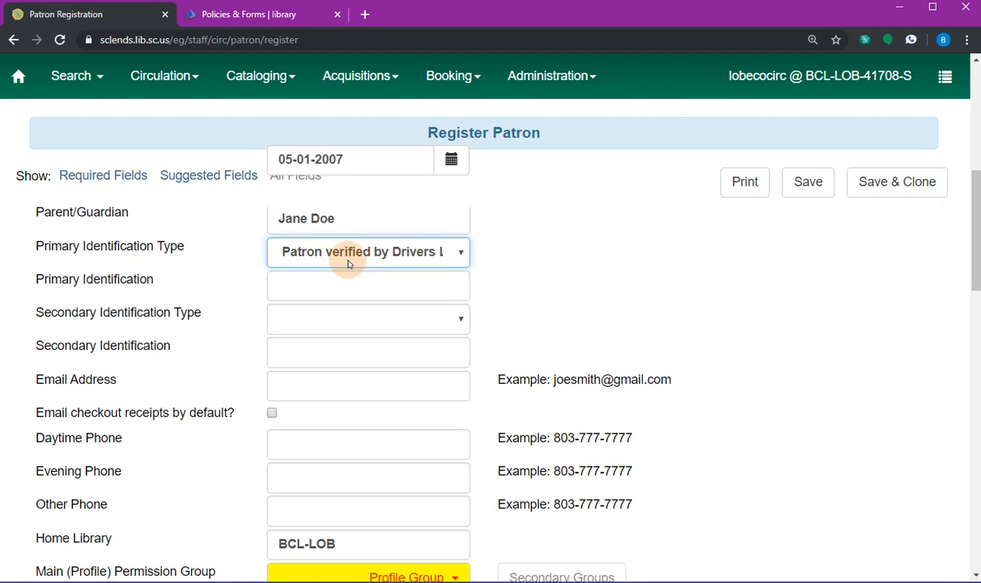
- Set secondary ID type to Other, fill in the patron's e-mail, and leave e-mailed checkout receipts off
click(456, 324)
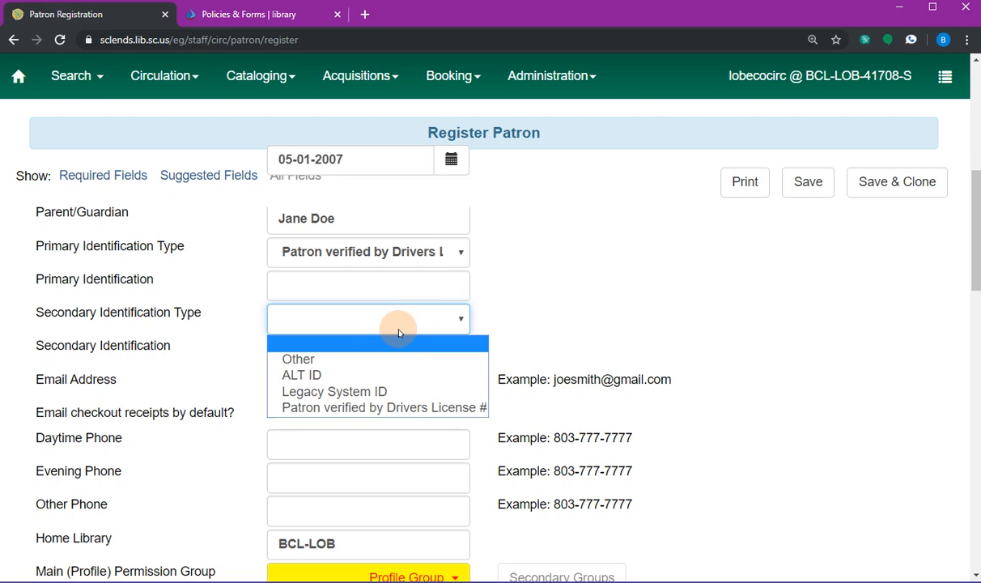
click(324, 358)
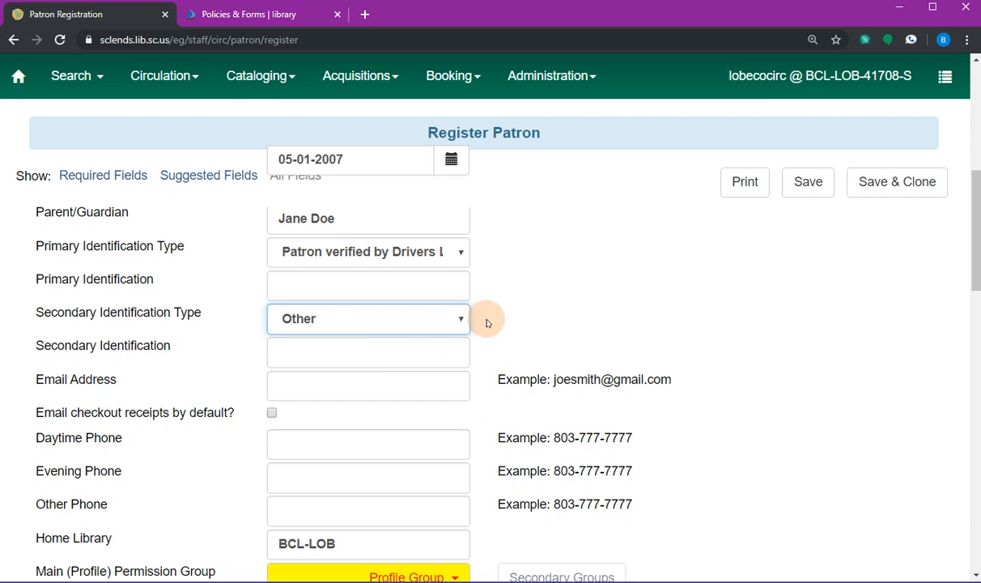
click(325, 389)
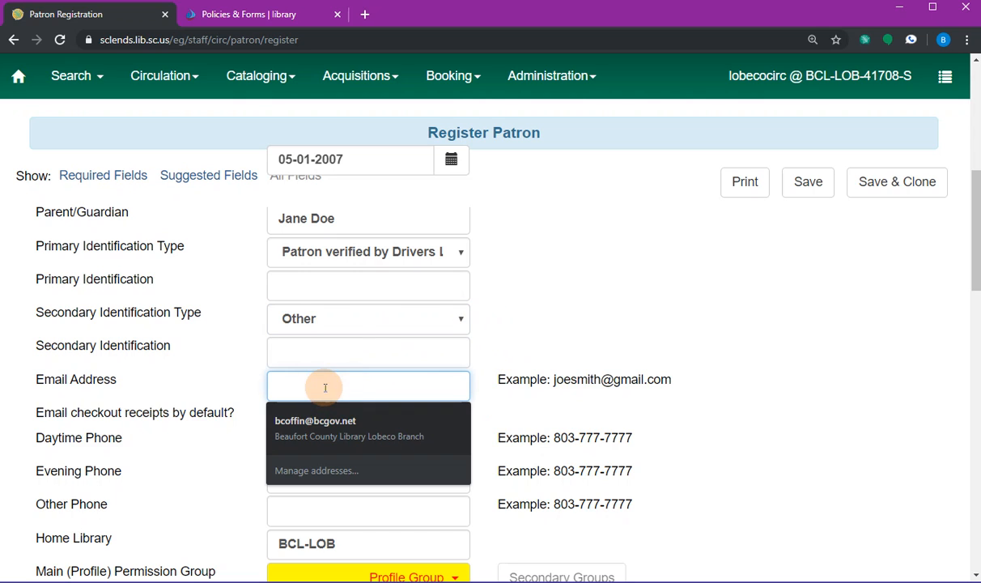
click(334, 428)
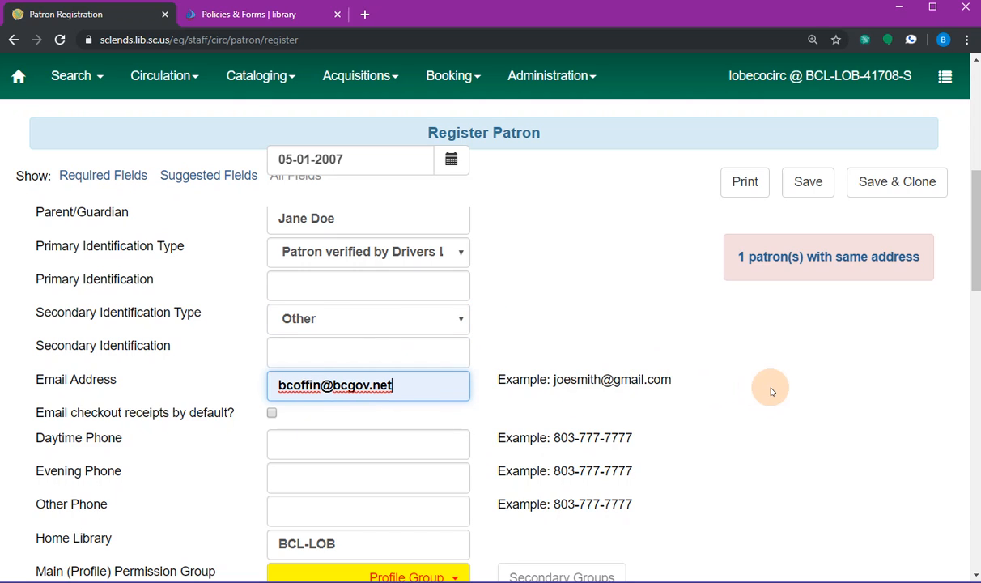
click(271, 415)
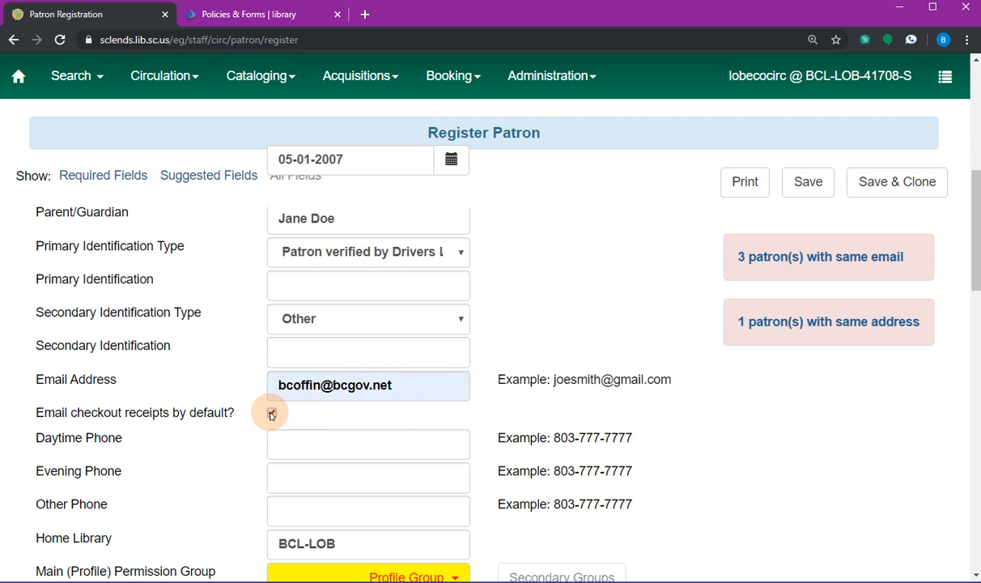
click(272, 414)
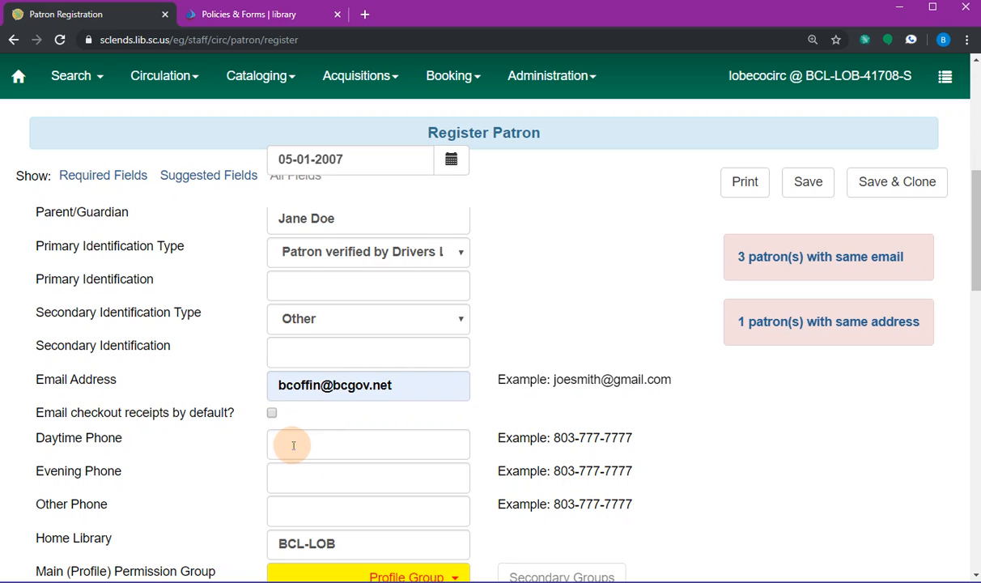
- Enter the patron's daytime and evening phone numbers
click(294, 442)
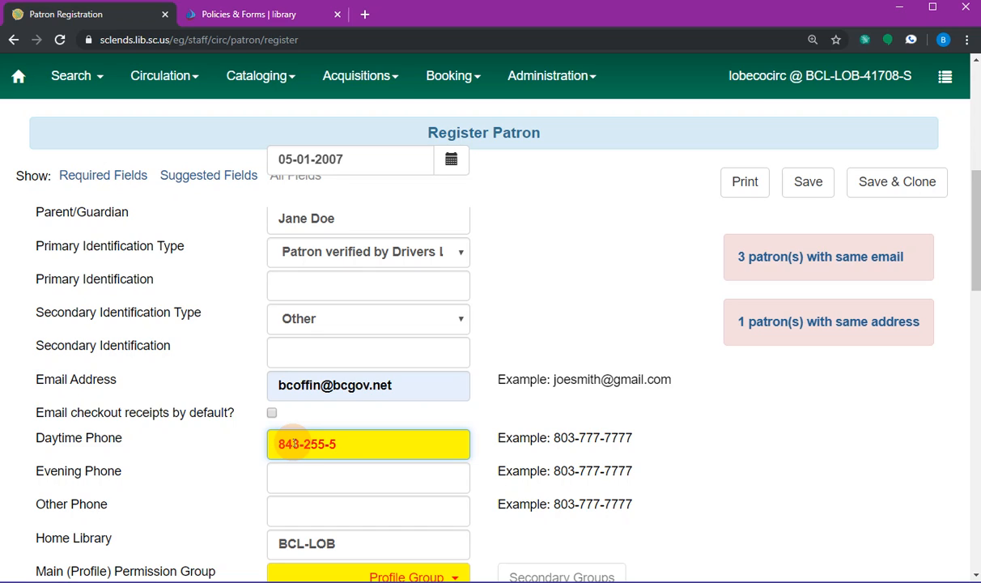
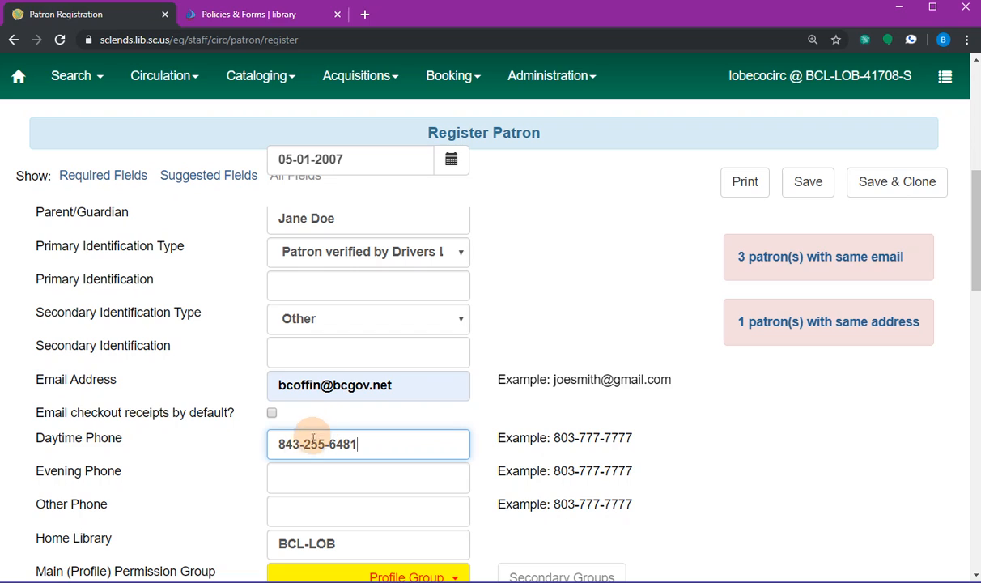
click(305, 471)
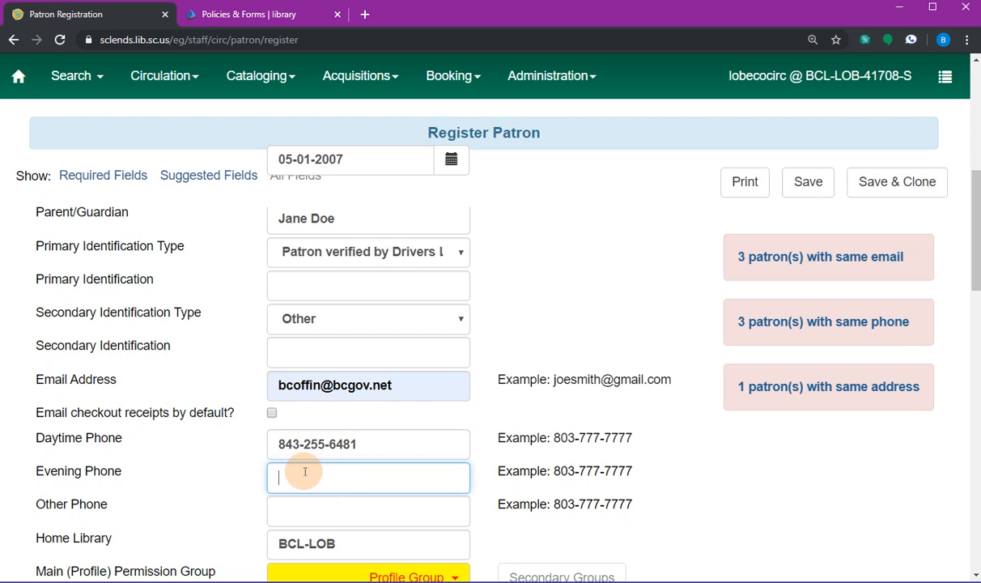
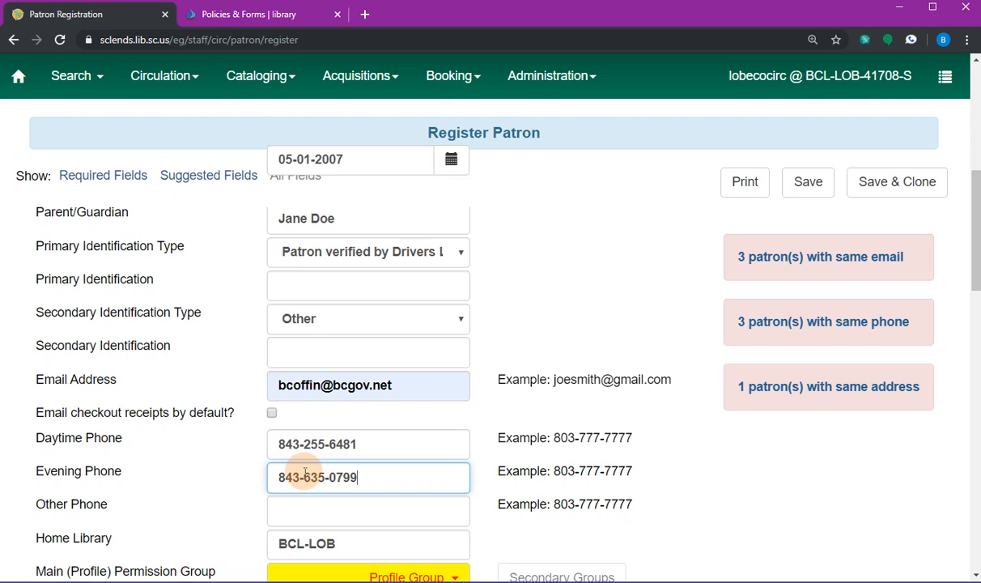
click(349, 506)
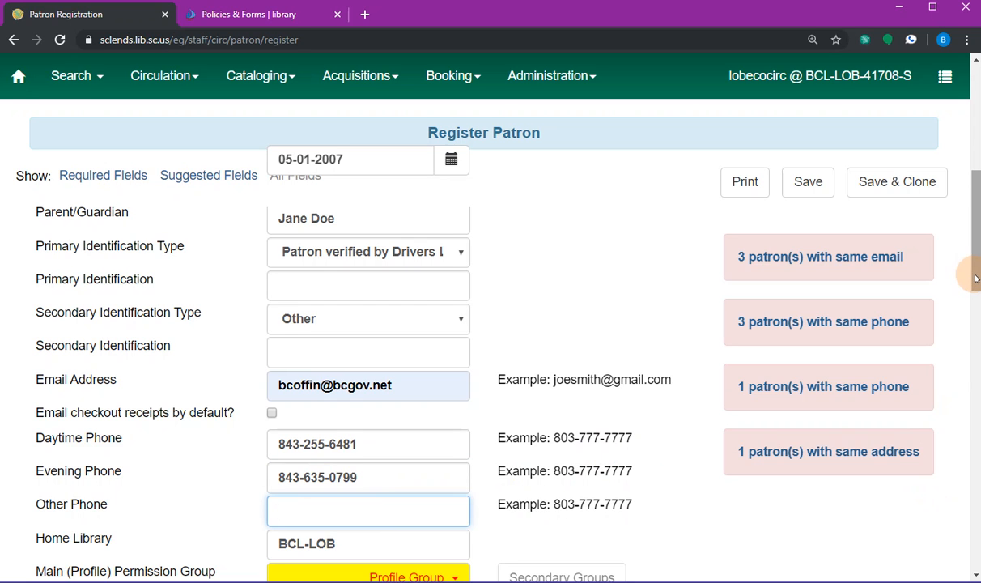
drag(975, 279, 976, 286)
- Choose Juvenile as the patron's main permission group, so privilege expiration becomes 11-14-2021
scroll(335, 380, down, 3)
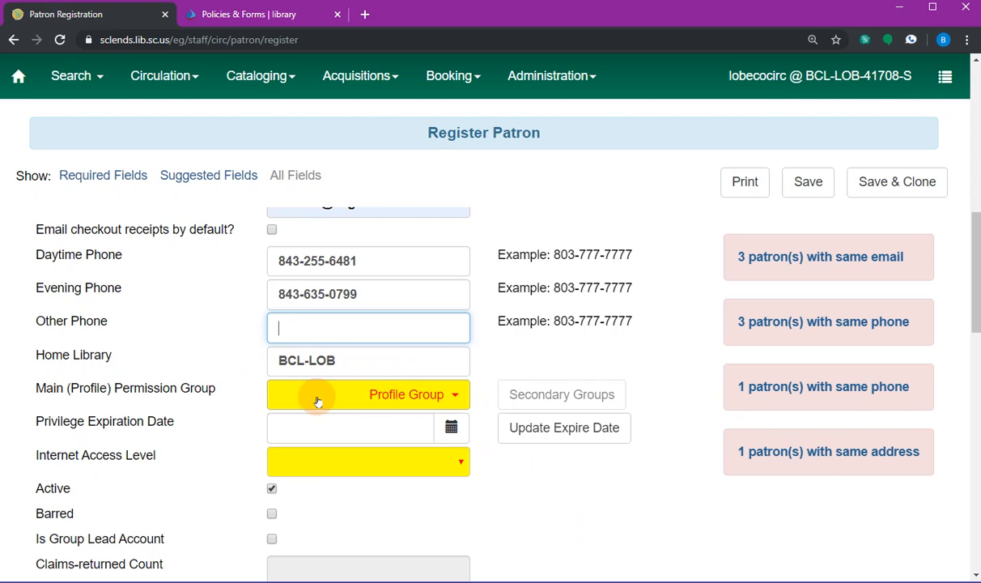
click(430, 399)
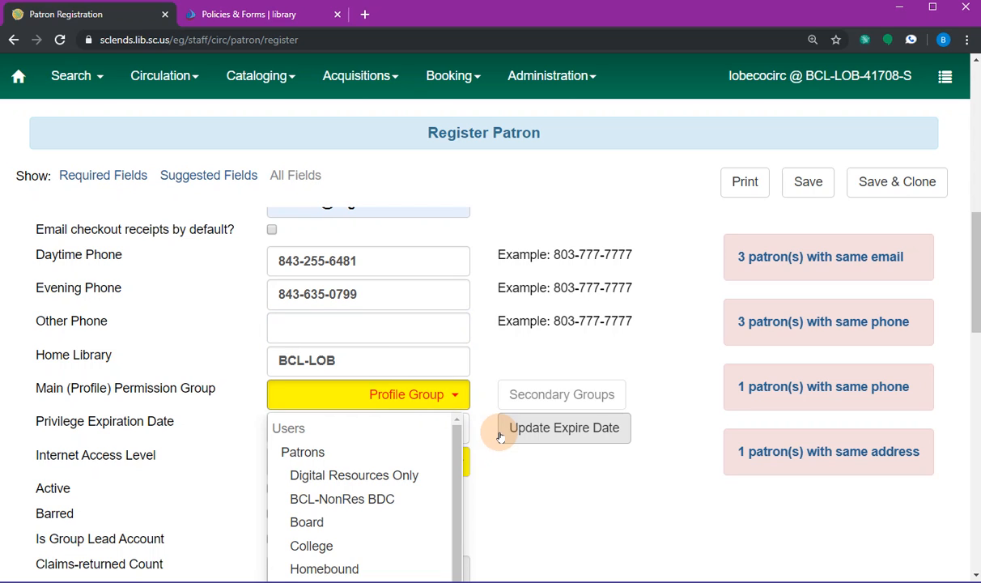
scroll(438, 437, down, 1)
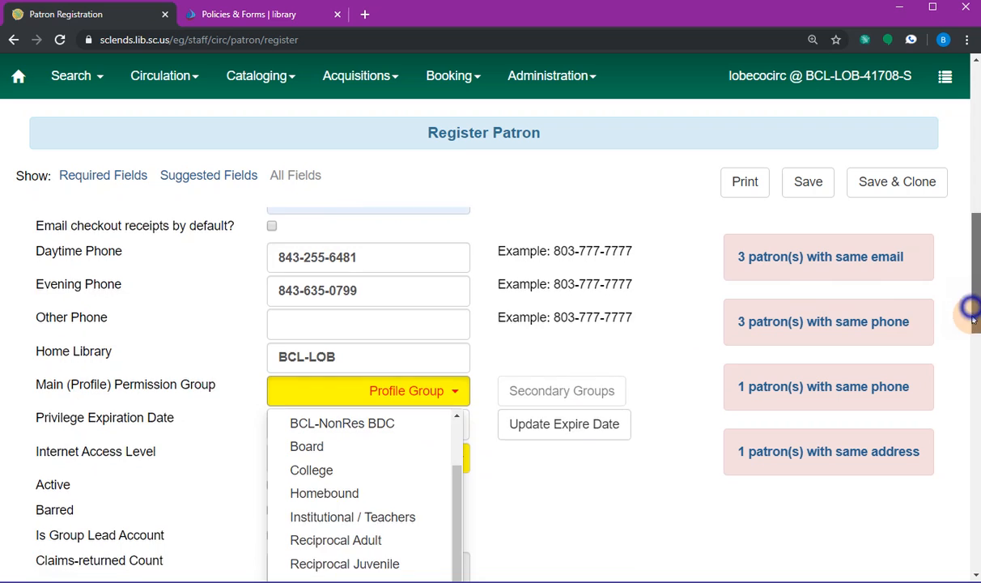
drag(971, 311, 970, 325)
scroll(360, 478, down, 1)
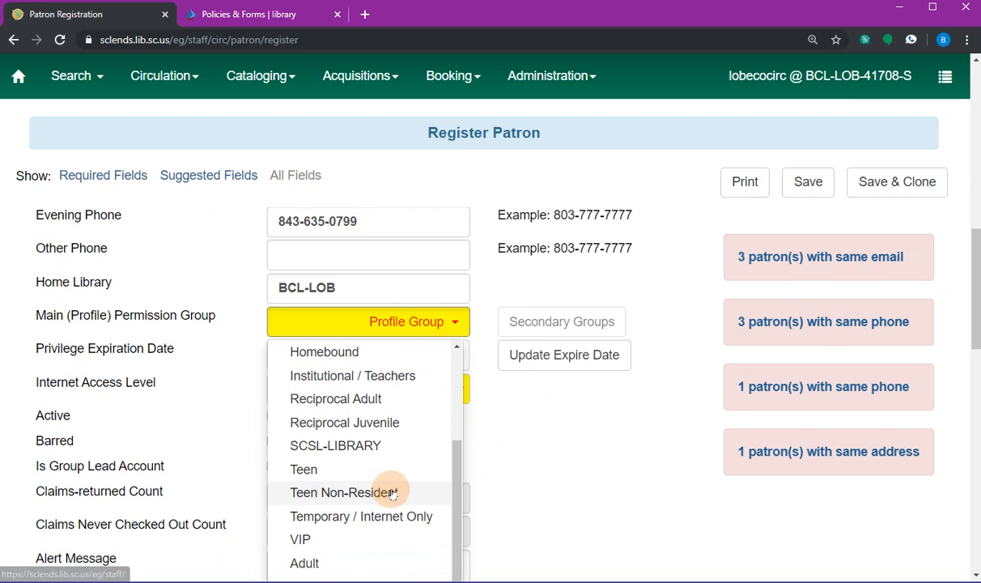
scroll(407, 494, down, 1)
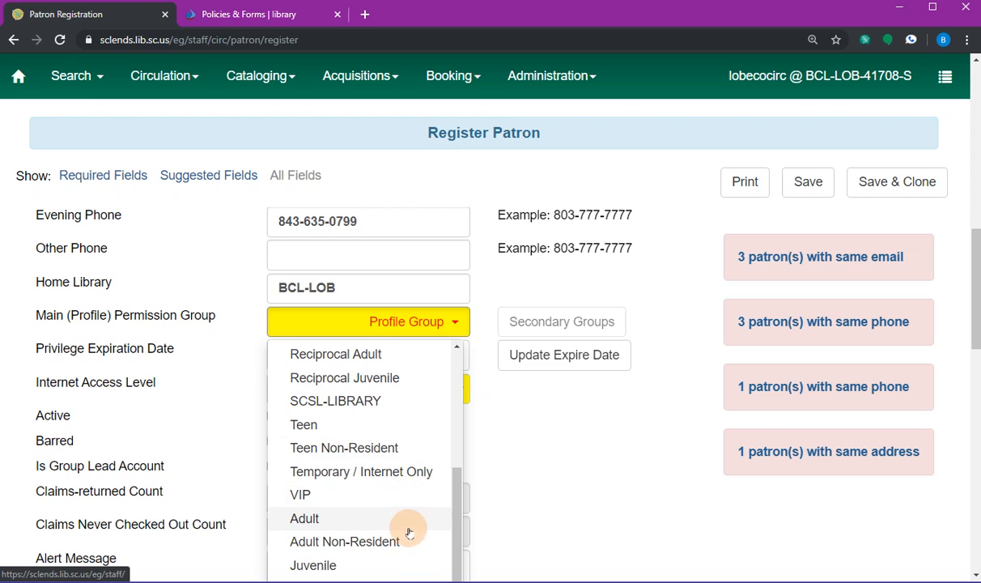
click(357, 564)
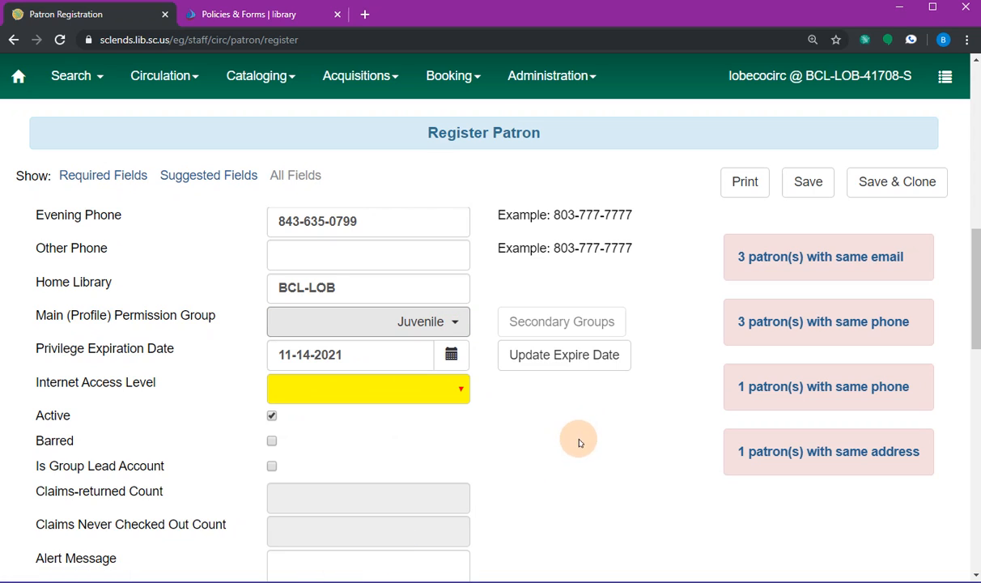
- Switch hold notices from Phone to SMS, keeping Email on
scroll(514, 435, down, 1)
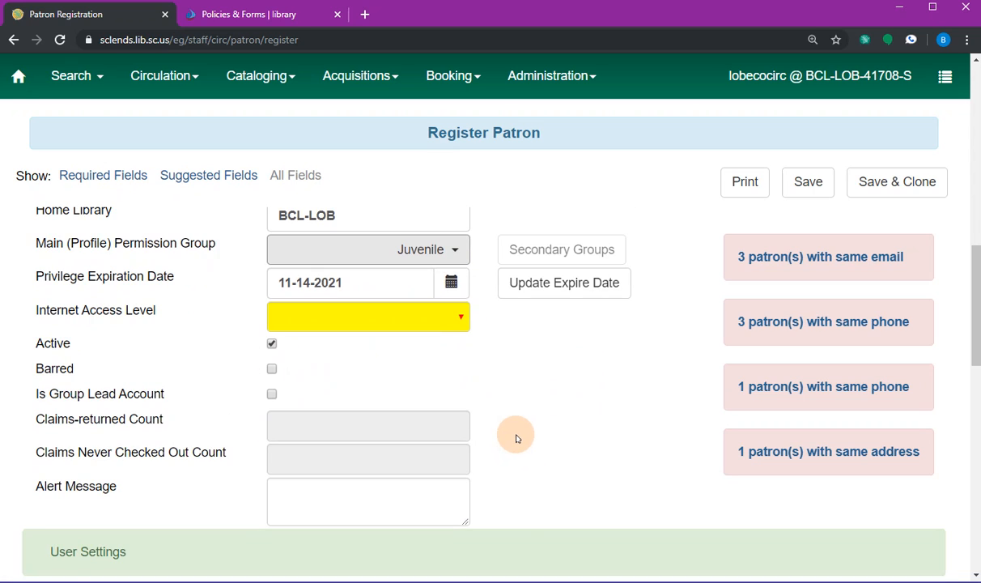
scroll(516, 438, down, 1)
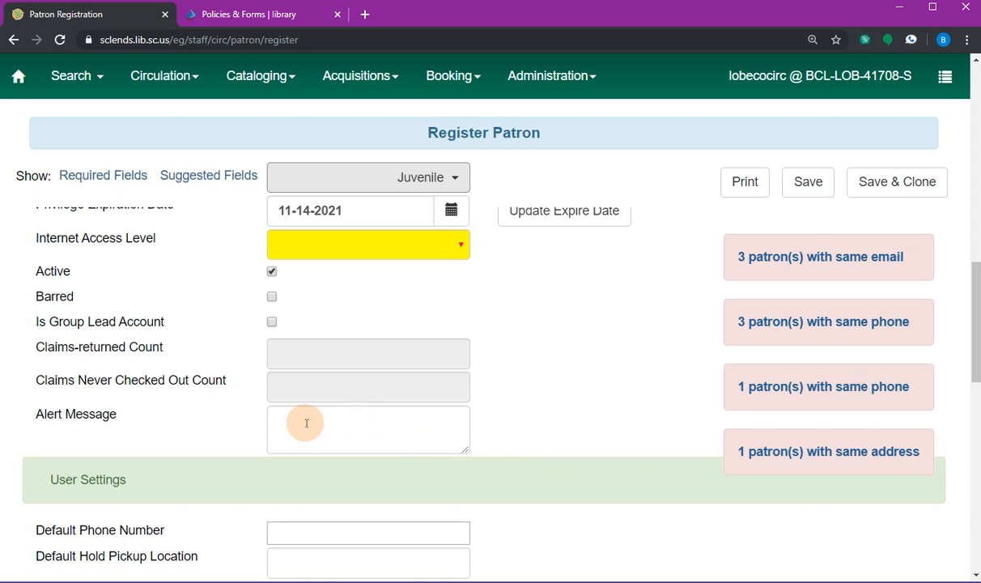
scroll(441, 422, down, 2)
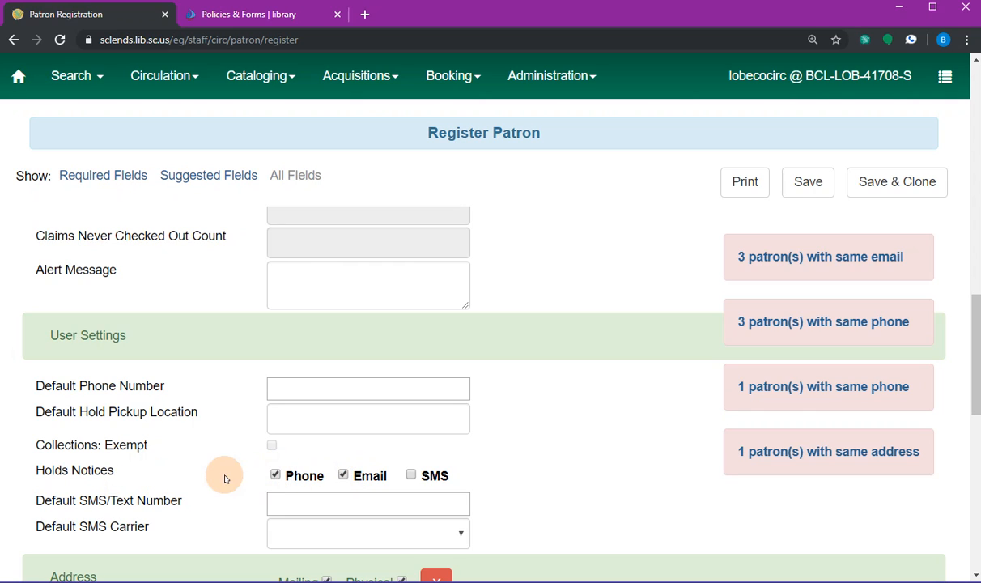
click(274, 476)
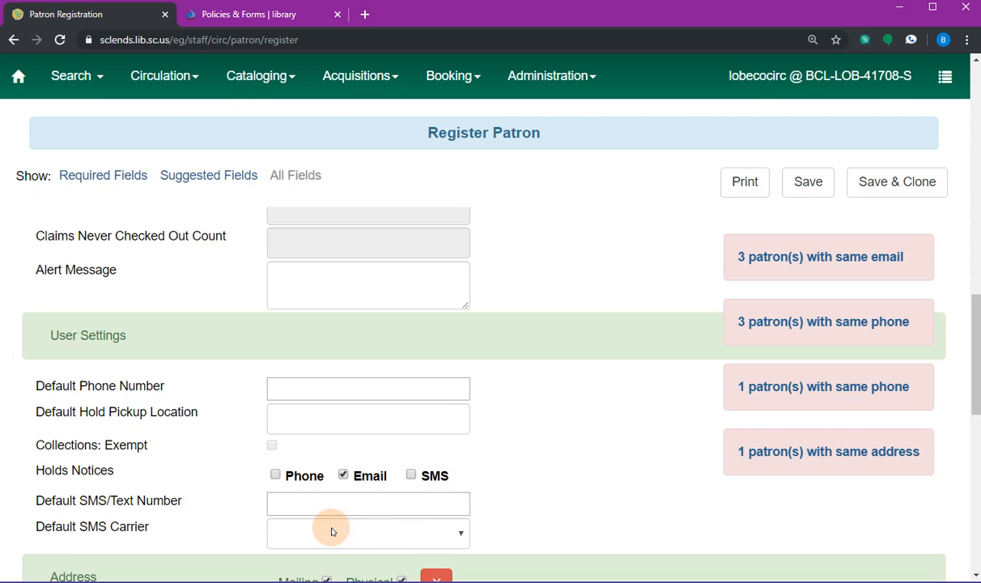
click(412, 476)
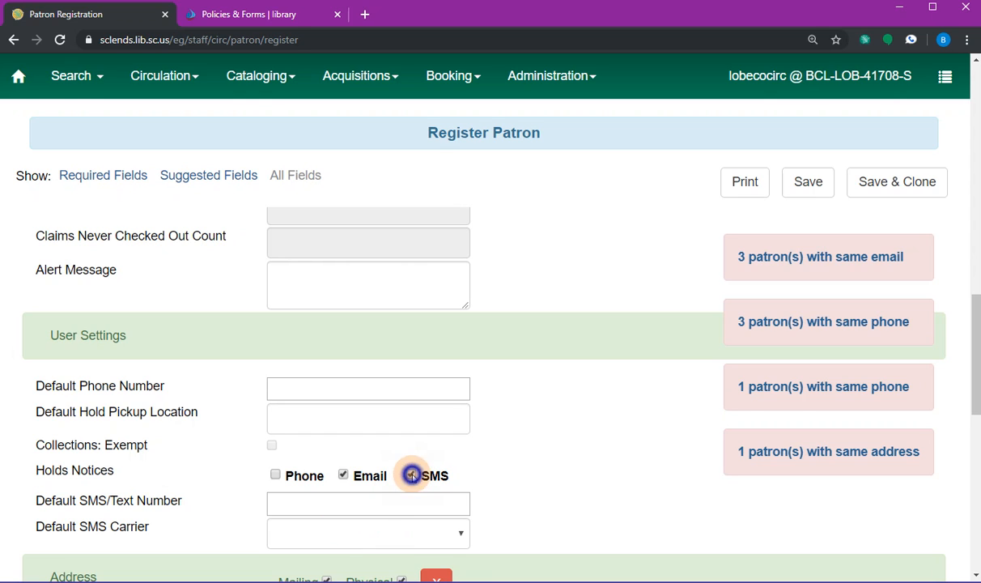
- Enter the patron's phone number as the default SMS/text number
click(353, 500)
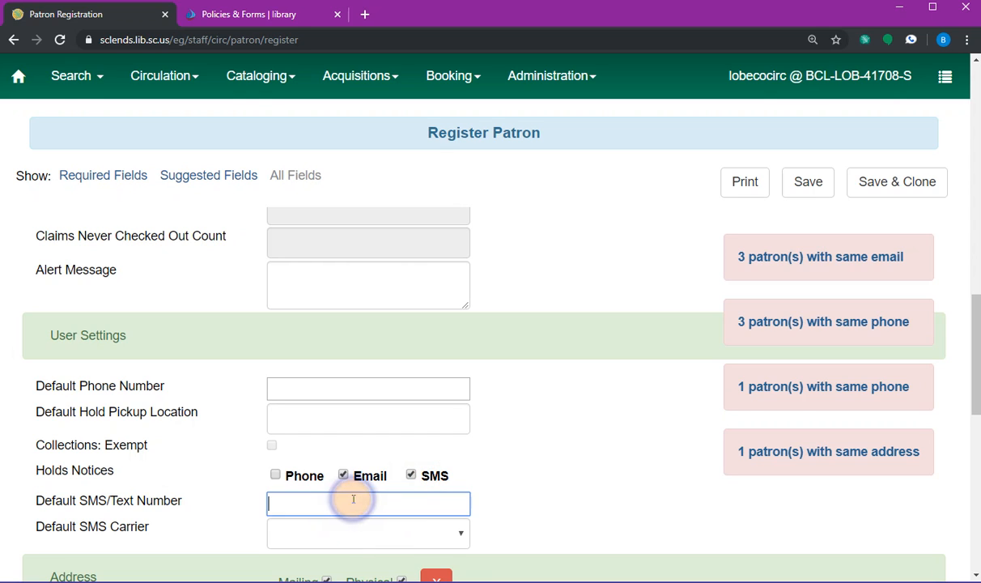
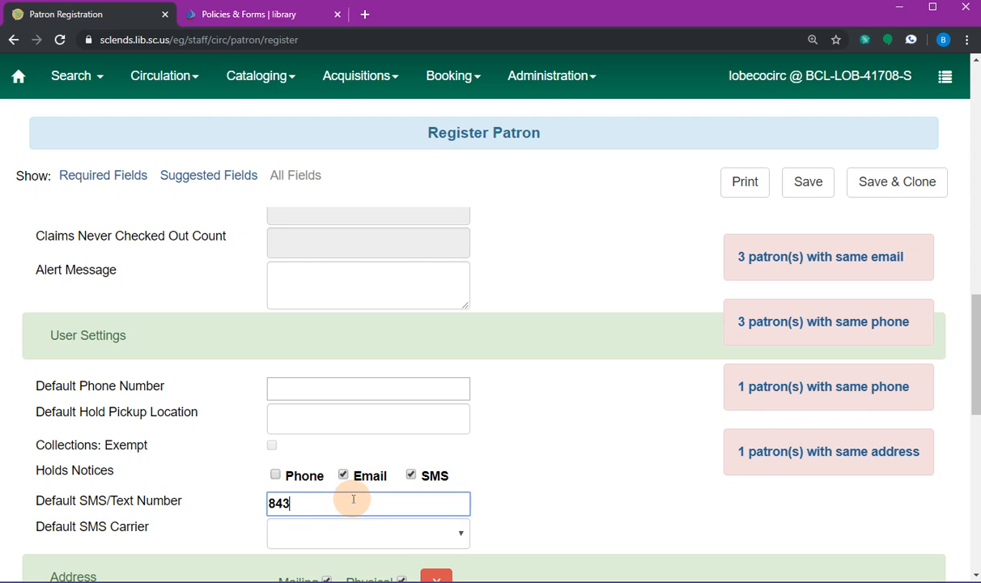
key(Tab)
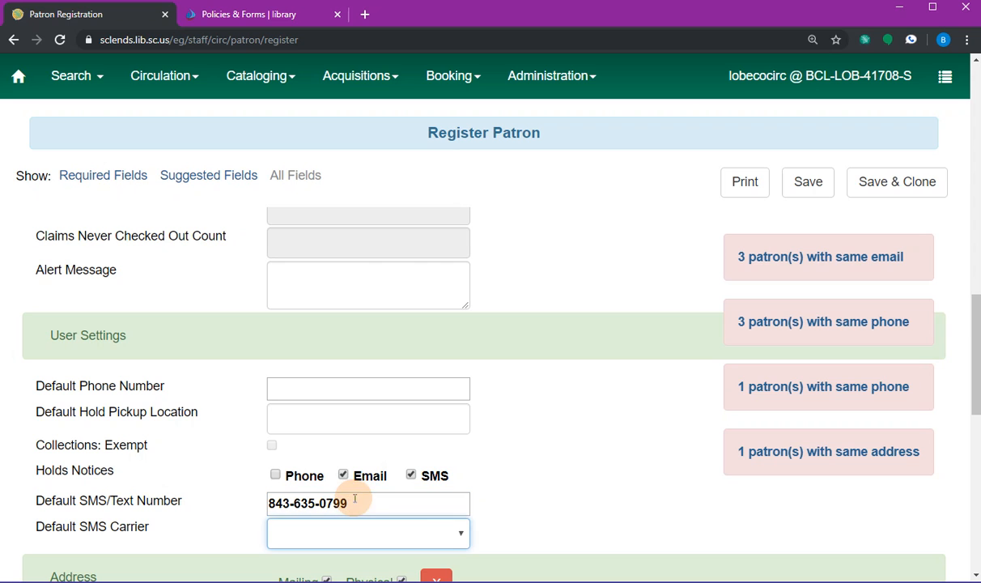
scroll(413, 486, down, 2)
- Set Verizon Wireless as the SMS carrier and scroll down past the completed address fields
click(463, 387)
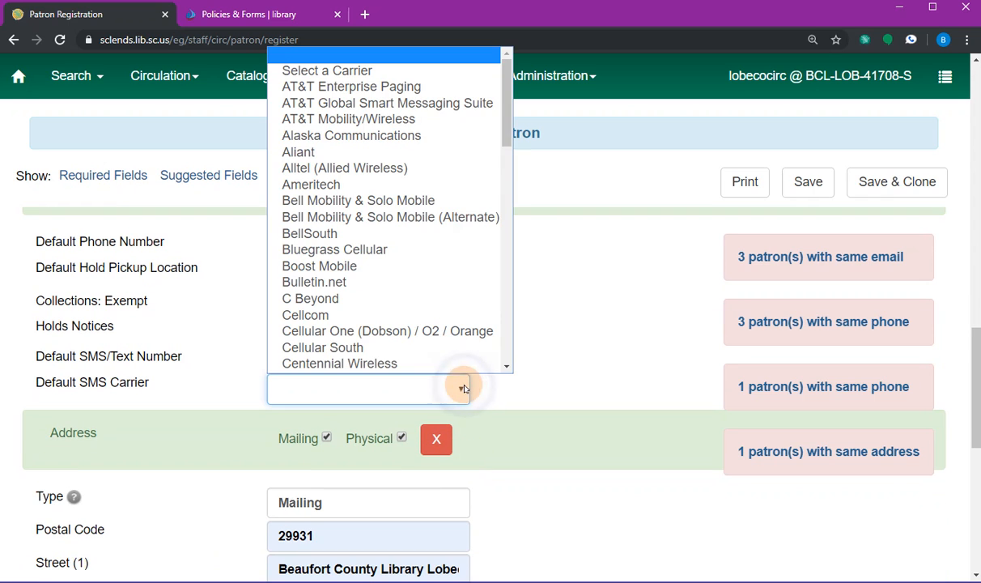
drag(512, 127, 536, 353)
click(346, 282)
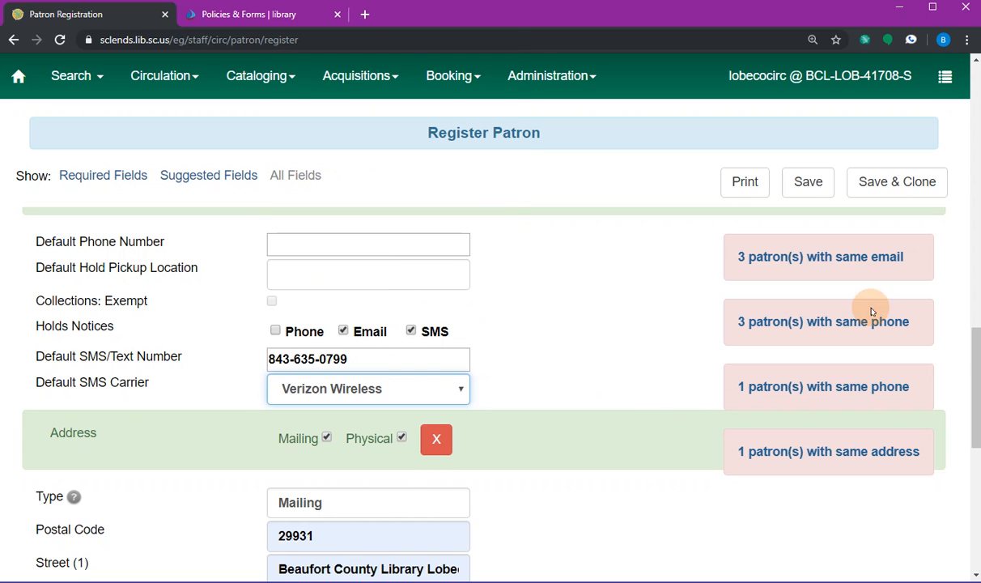
drag(970, 366, 972, 404)
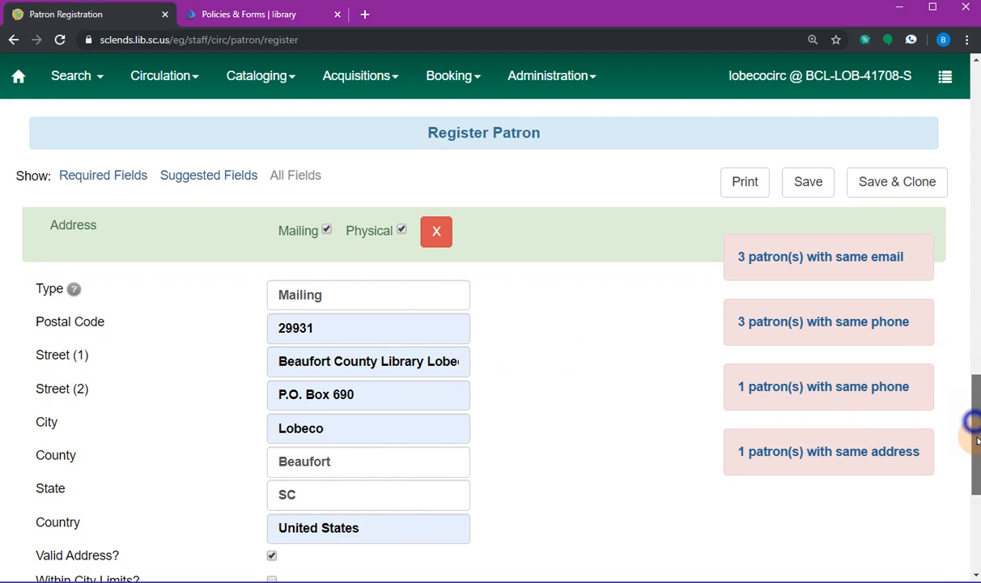
drag(974, 412, 974, 470)
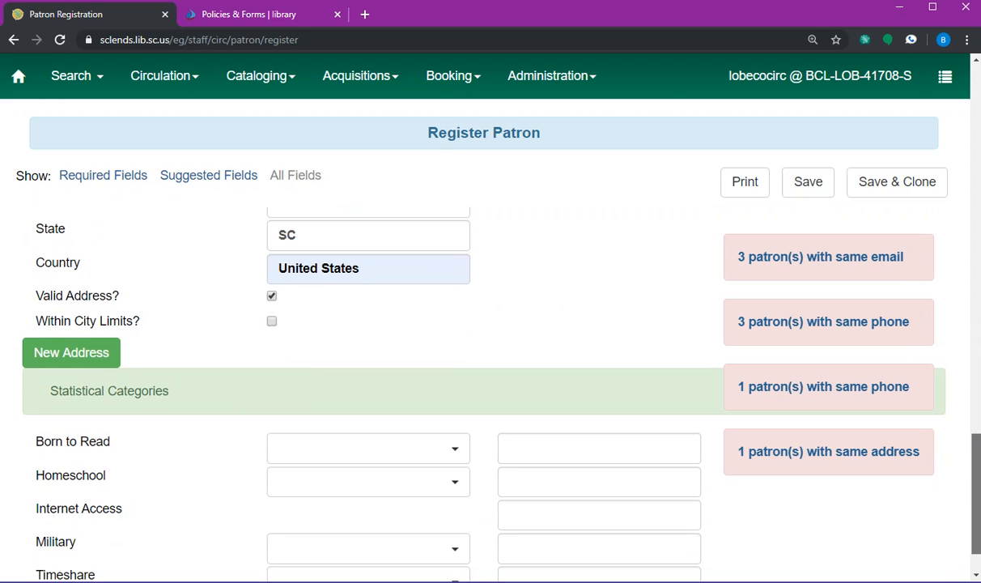
- Add a blank second address block and leave its Homeschool category unselected
click(87, 356)
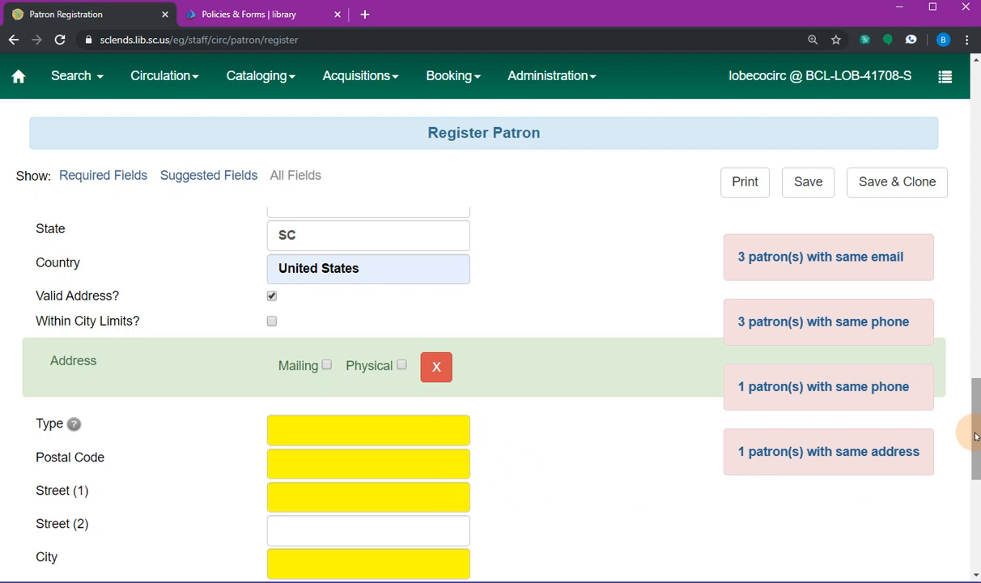
drag(977, 431, 977, 495)
scroll(977, 510, down, 1)
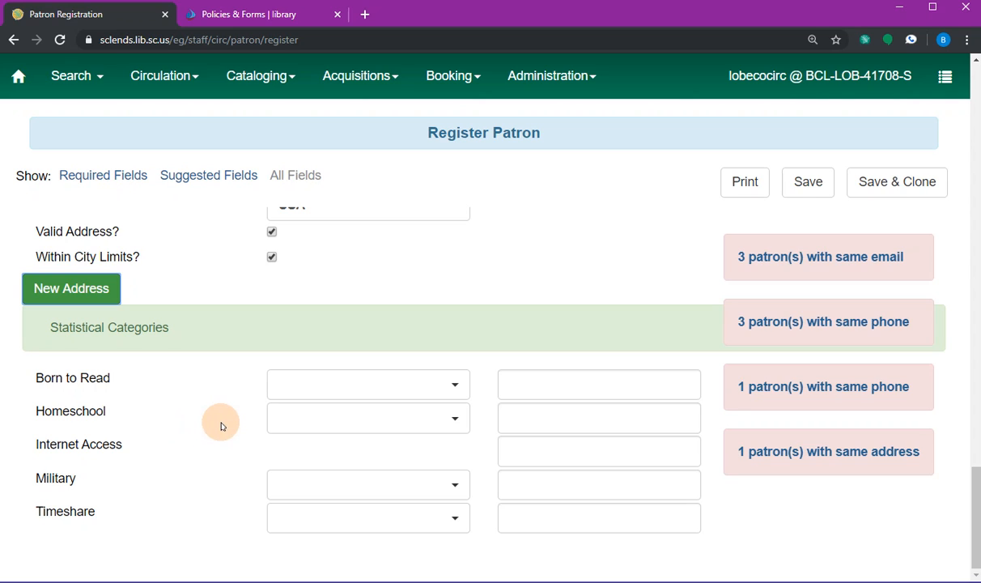
click(398, 419)
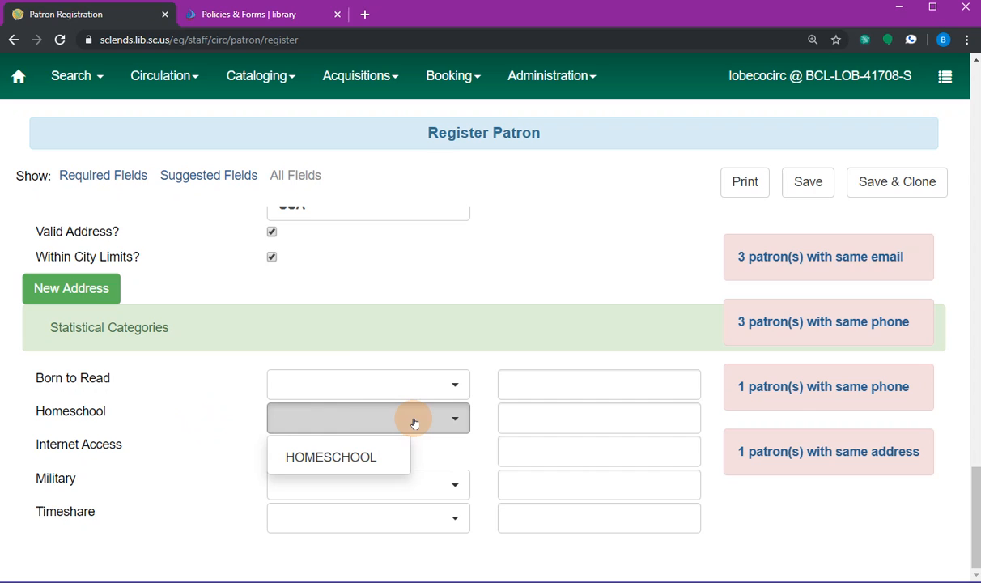
click(166, 406)
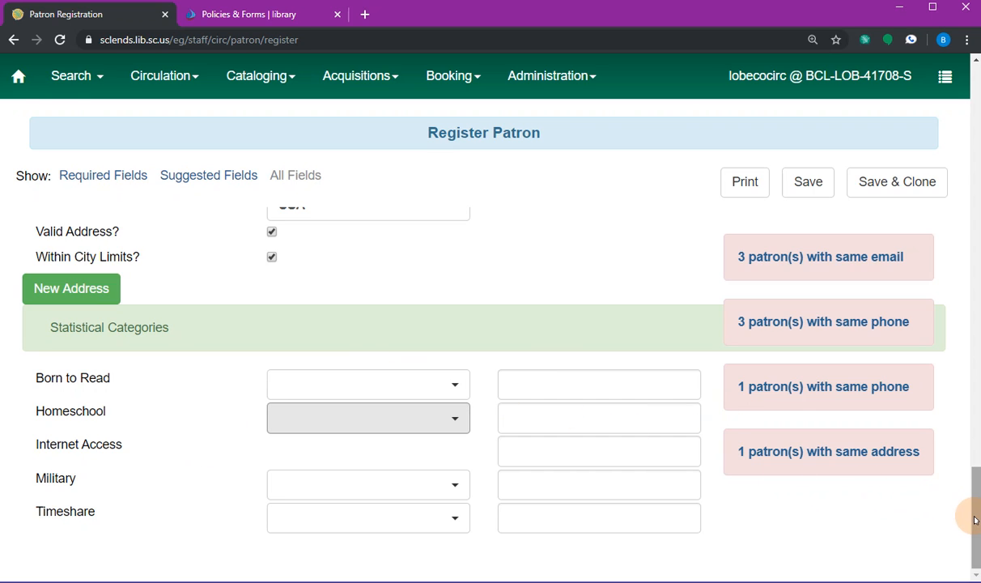
drag(975, 519, 977, 396)
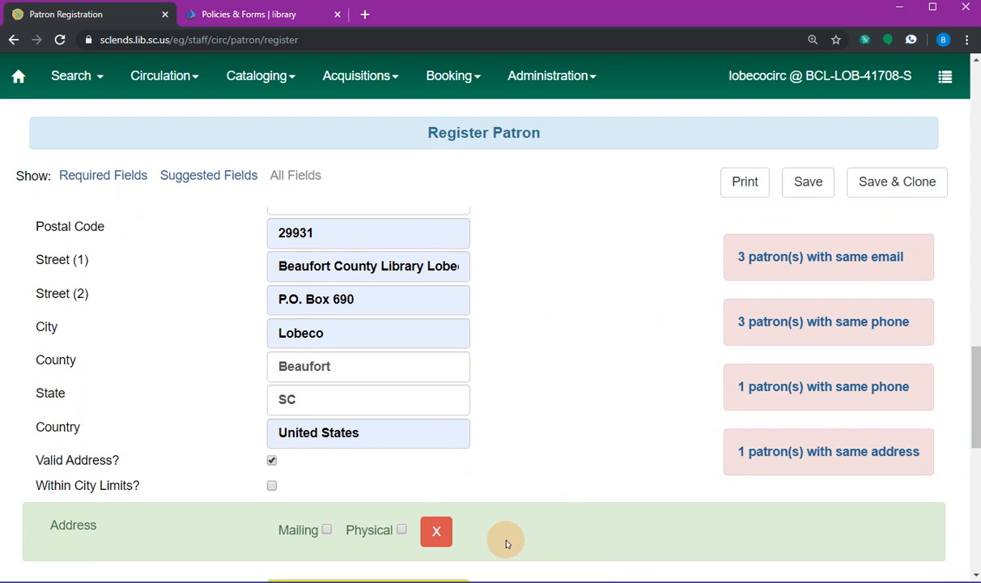
- Delete the empty second address block and scroll back up to Internet Access Level
click(436, 541)
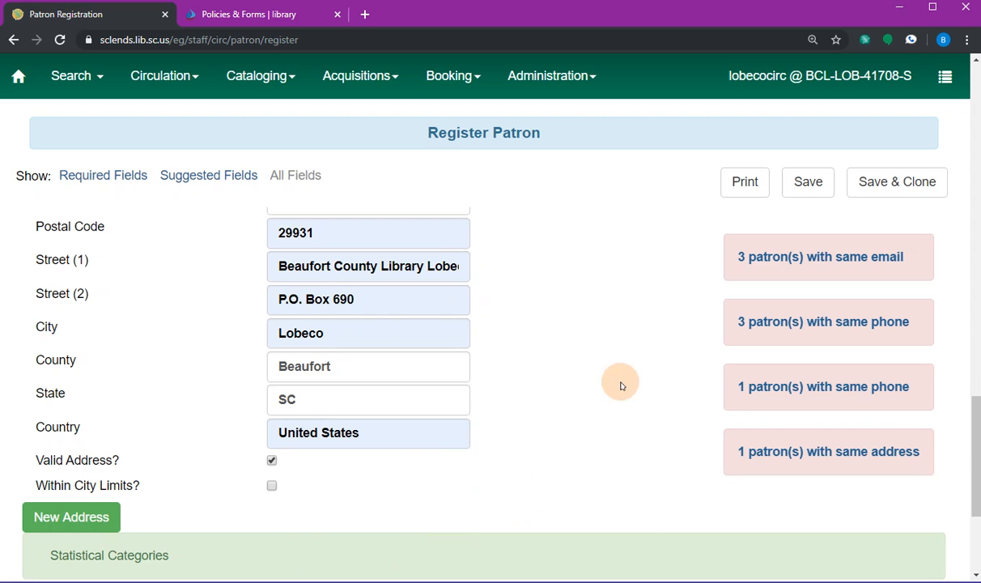
click(976, 464)
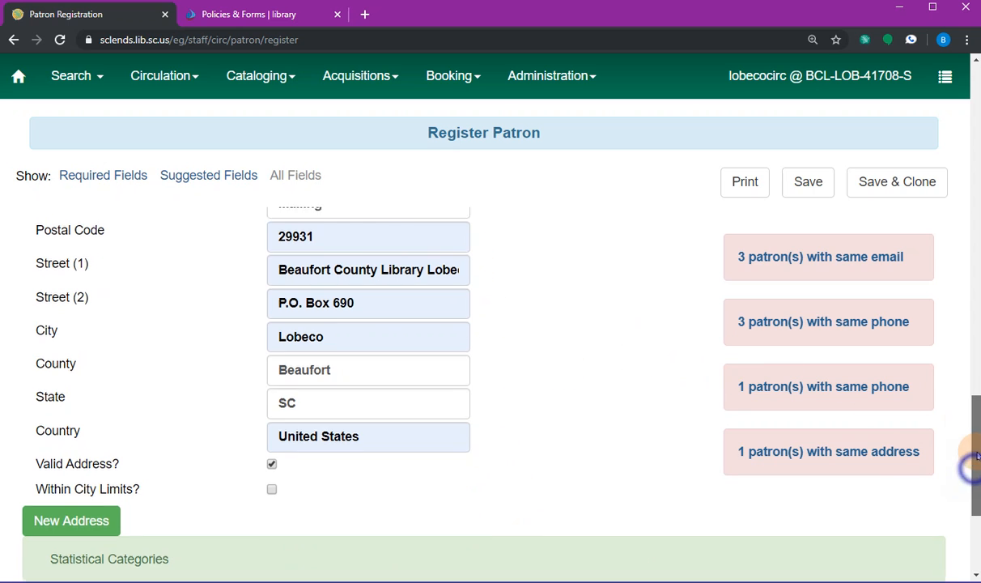
drag(976, 472, 975, 432)
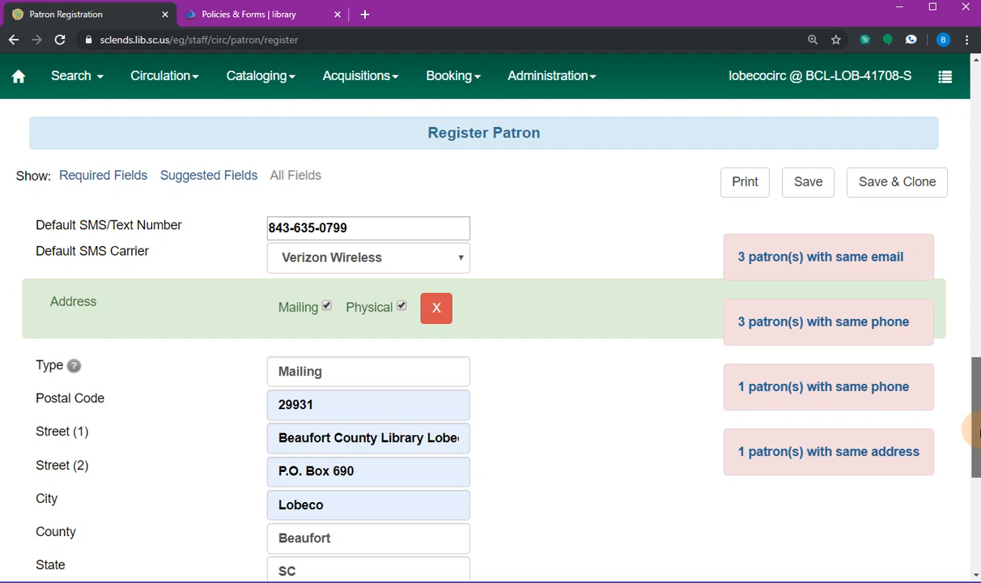
drag(976, 433, 975, 288)
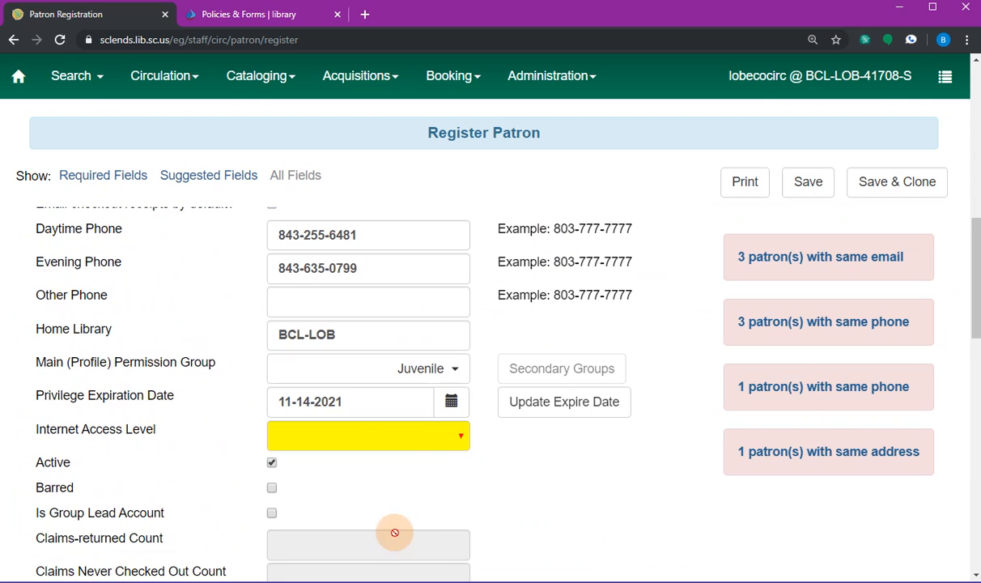
- Choose Filtered for the Internet Access Level, confirming the same choice a second time
click(425, 447)
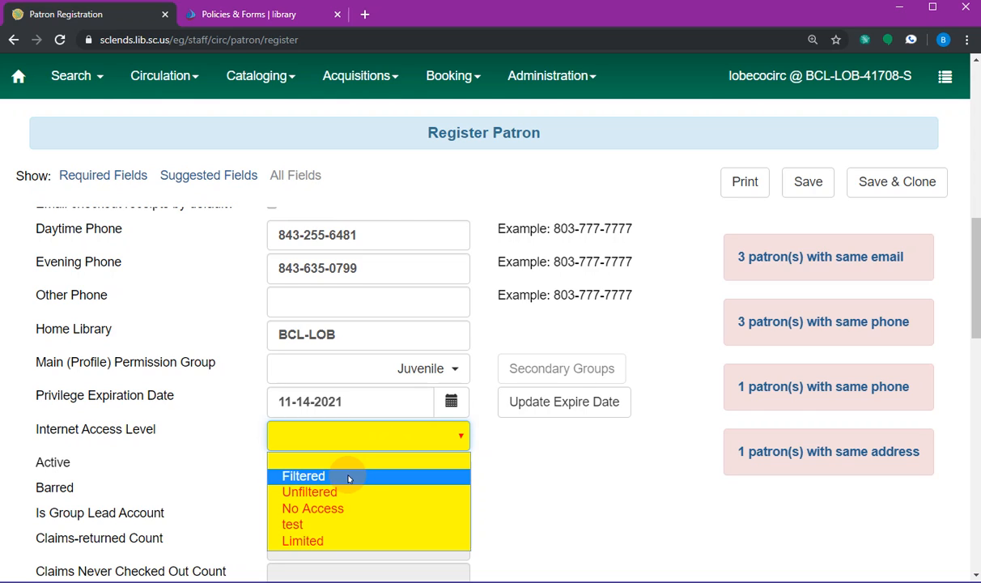
click(347, 477)
click(461, 441)
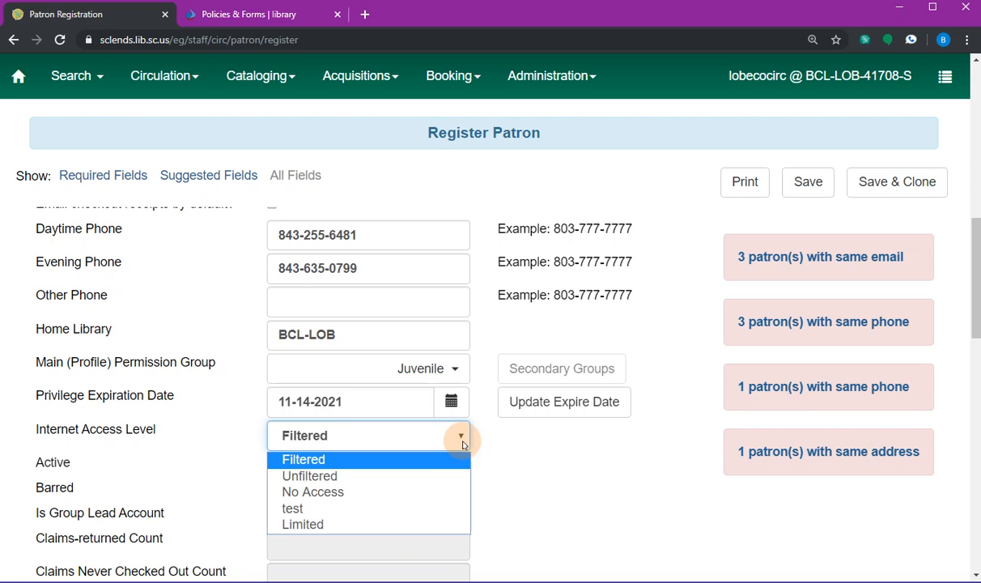
click(336, 463)
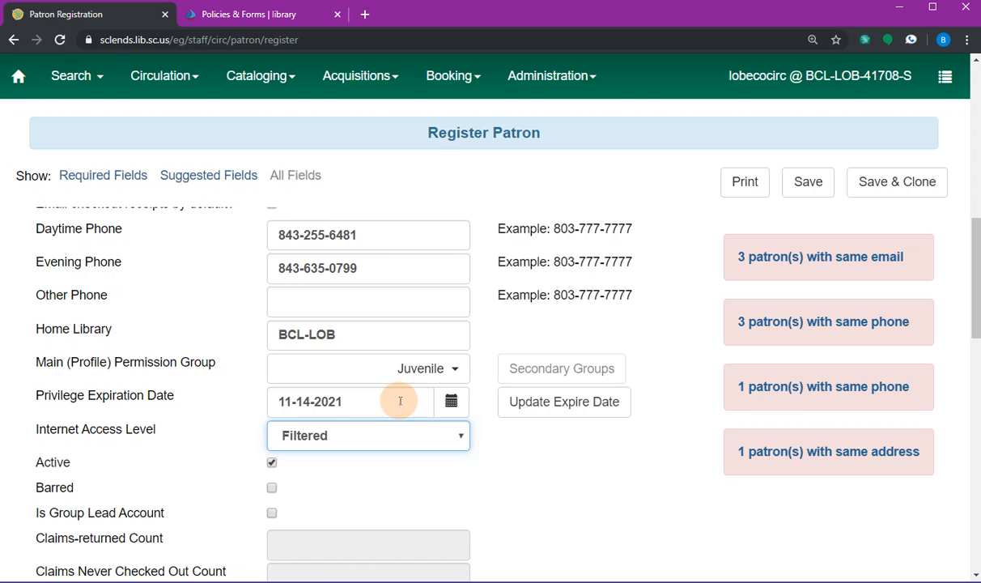
scroll(499, 435, down, 1)
scroll(526, 438, down, 6)
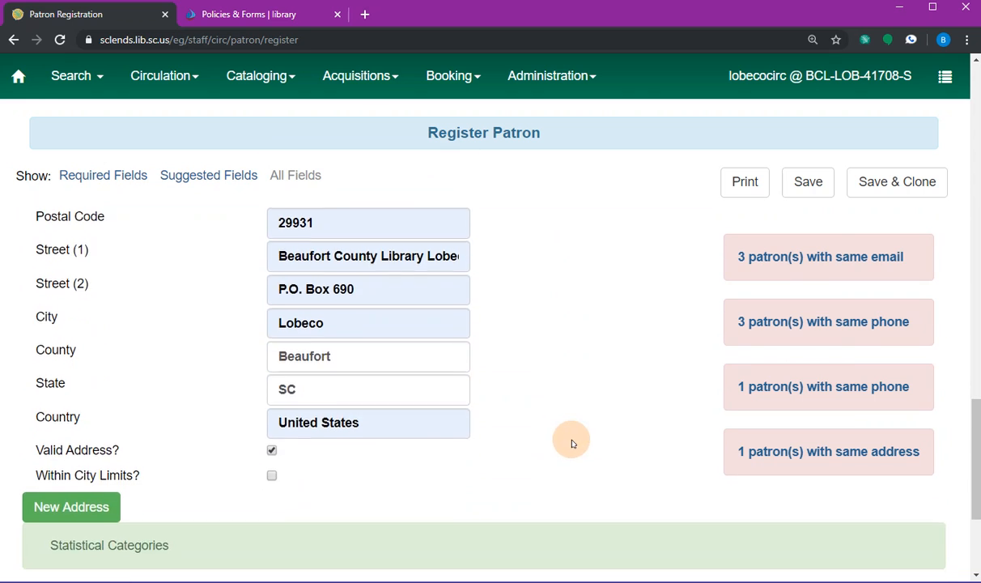
- Save the new patron record from the top of the Register Patron form
scroll(571, 441, up, 3)
scroll(578, 444, up, 10)
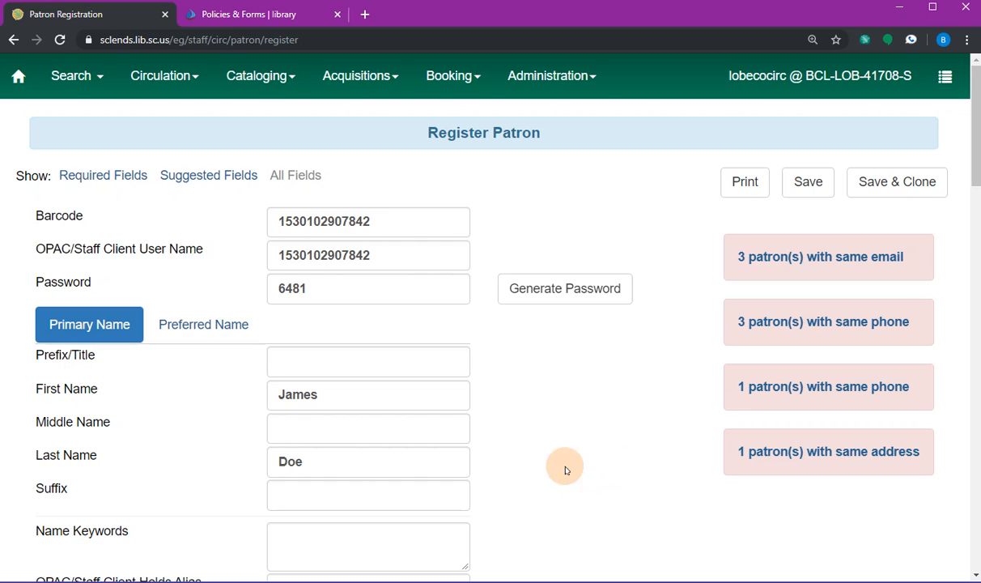
click(927, 183)
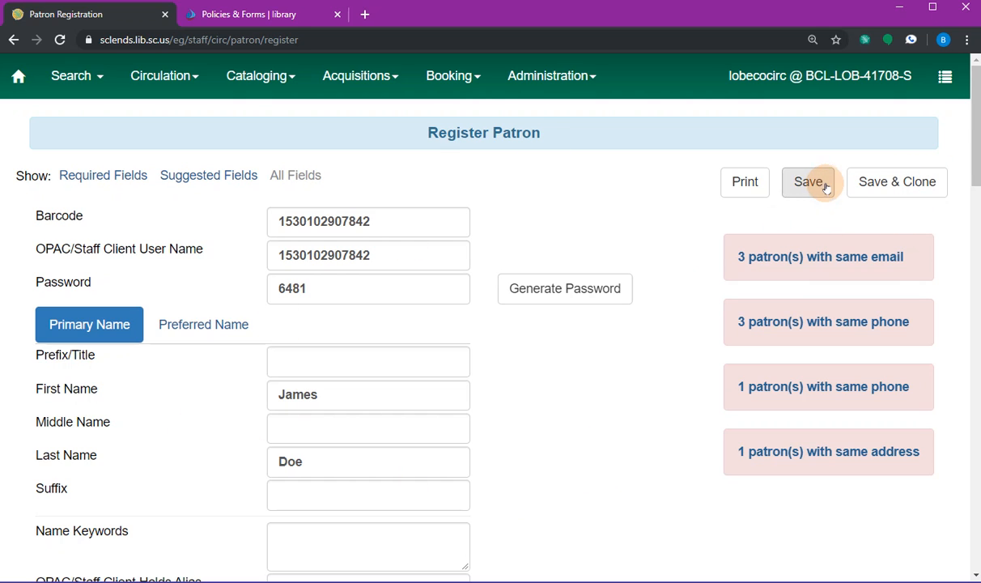
click(793, 187)
click(794, 186)
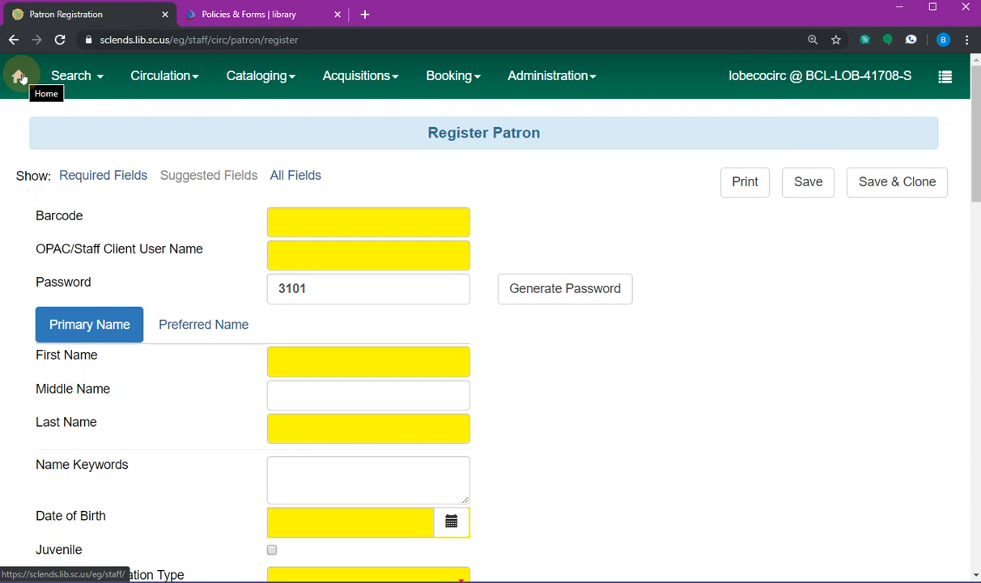
- From Home, go to Check Out Items and retrieve the new patron by card barcode
click(20, 77)
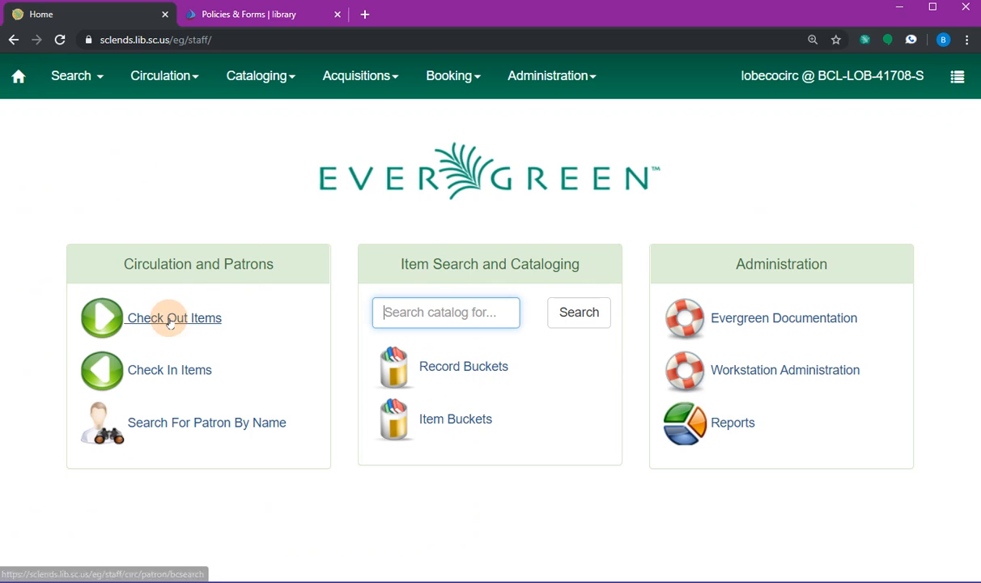
click(172, 318)
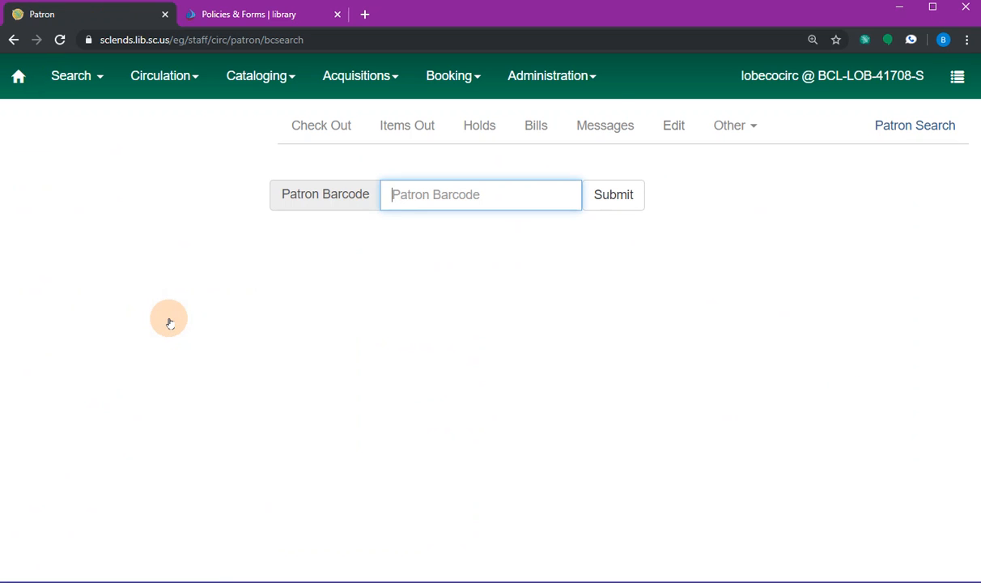
text(1530102907842)
key(Return)
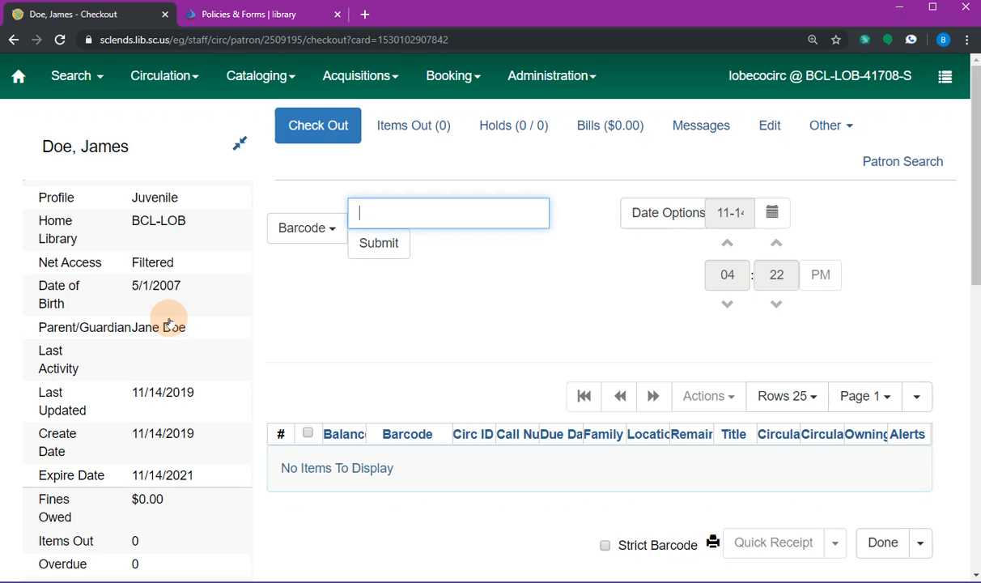
click(287, 465)
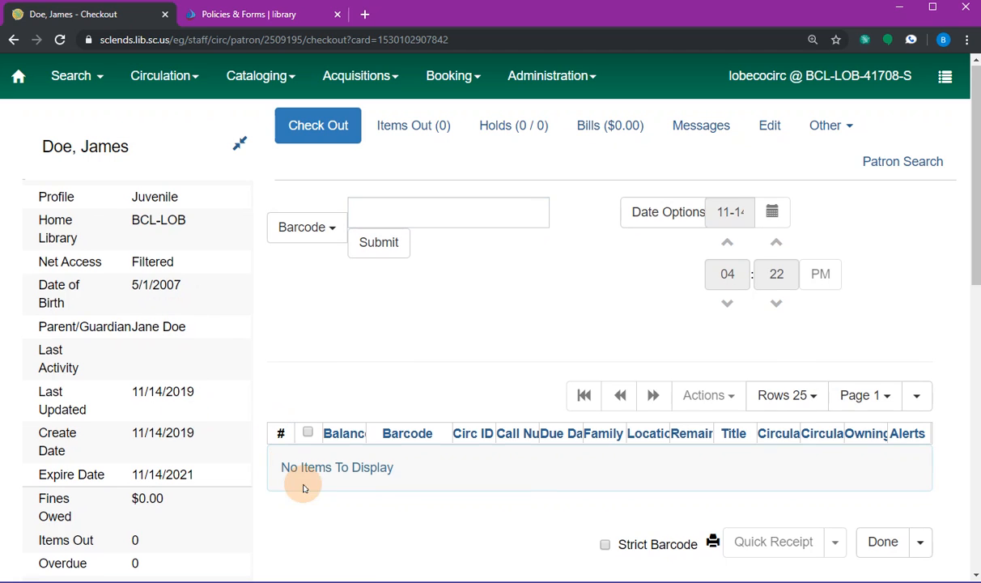
drag(977, 212, 965, 155)
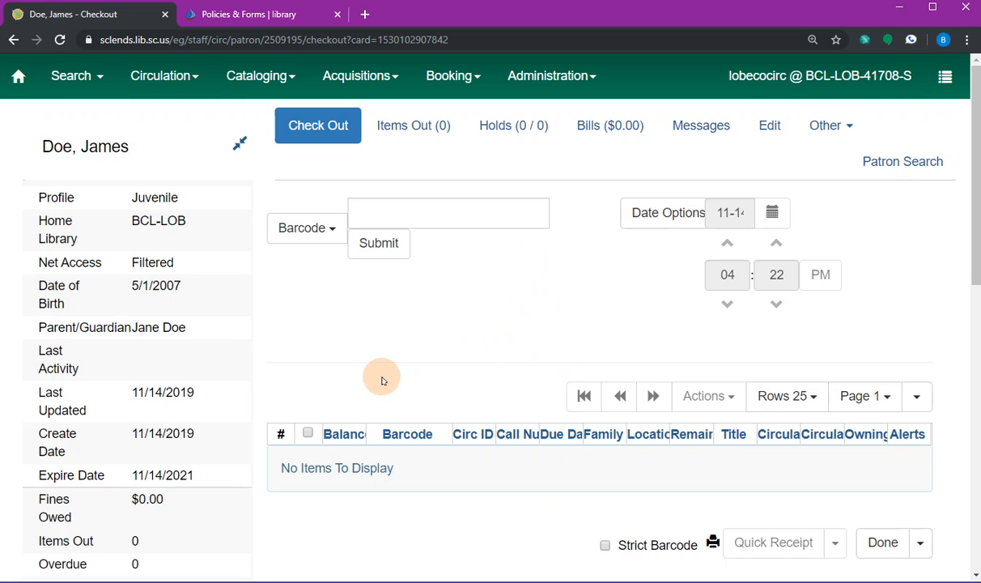
drag(970, 191, 956, 142)
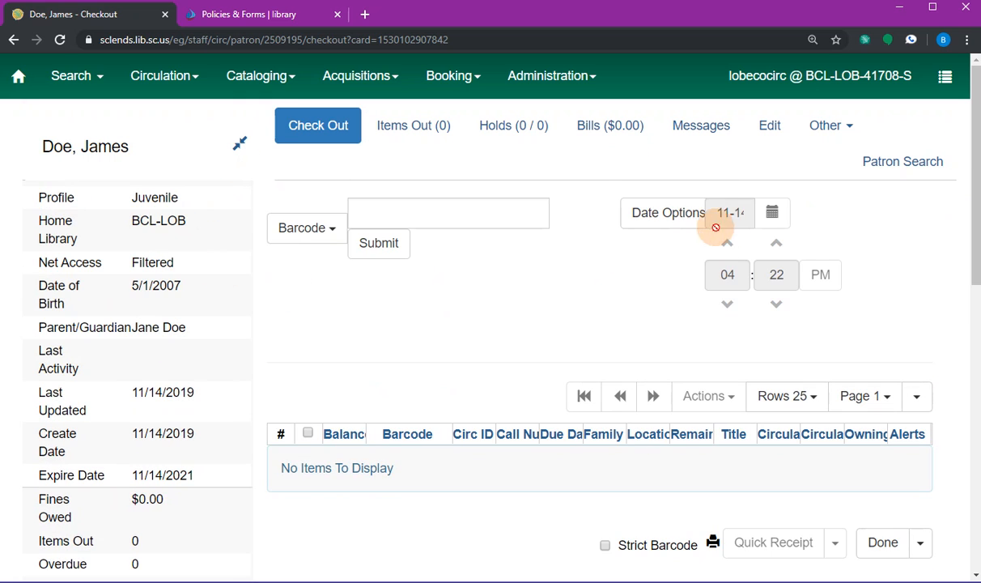